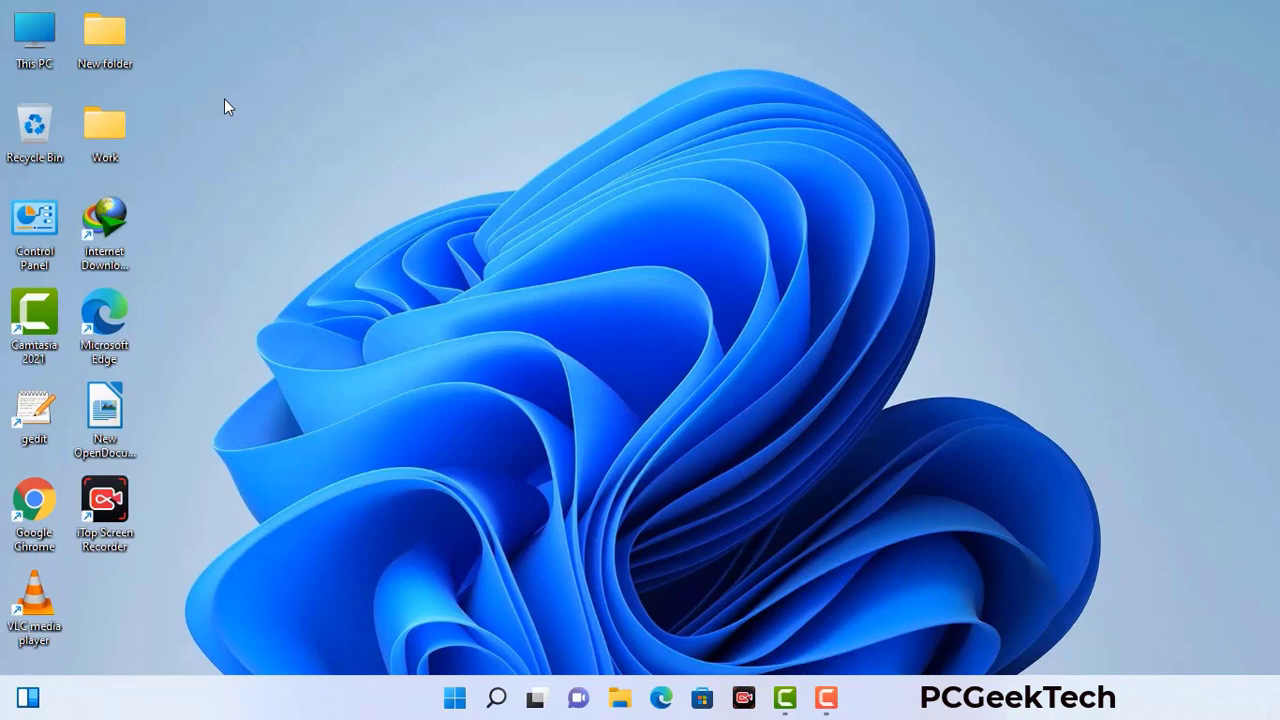
- Run msconfig from the Win+R dialog to bring up System Configuration on its General tab
key(super+r)
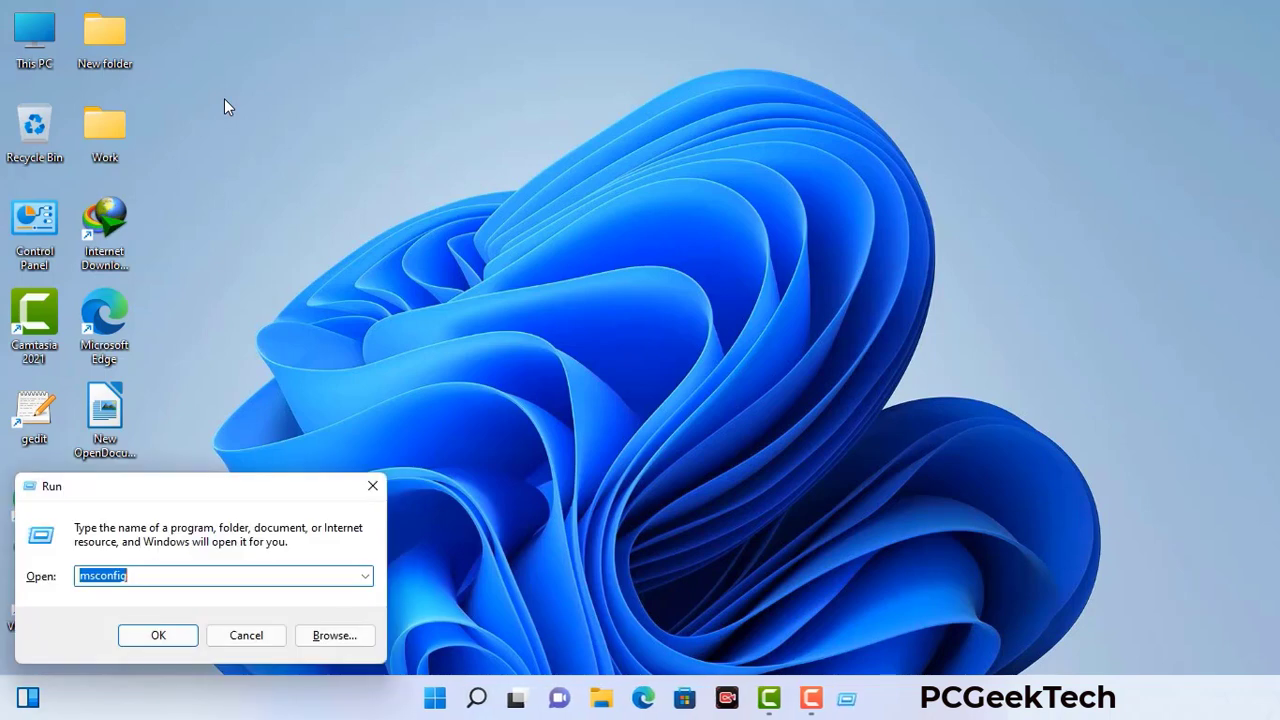
drag(219, 487, 563, 159)
click(509, 250)
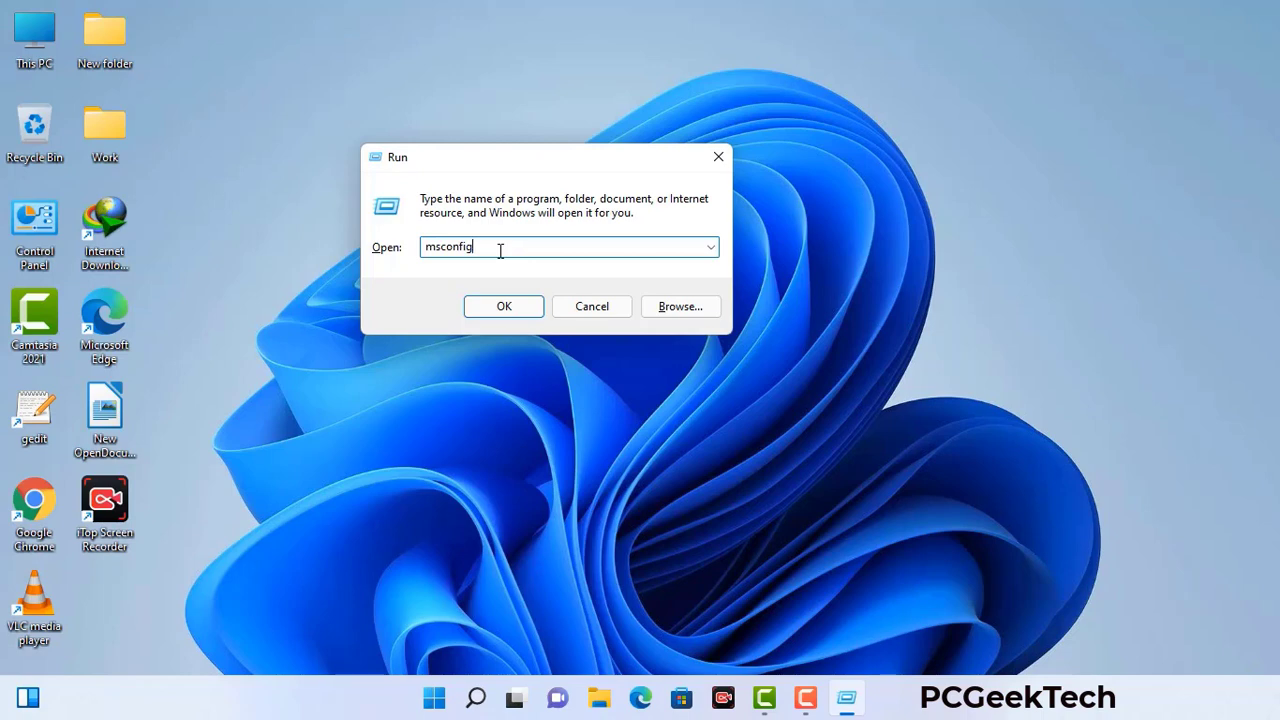
click(494, 312)
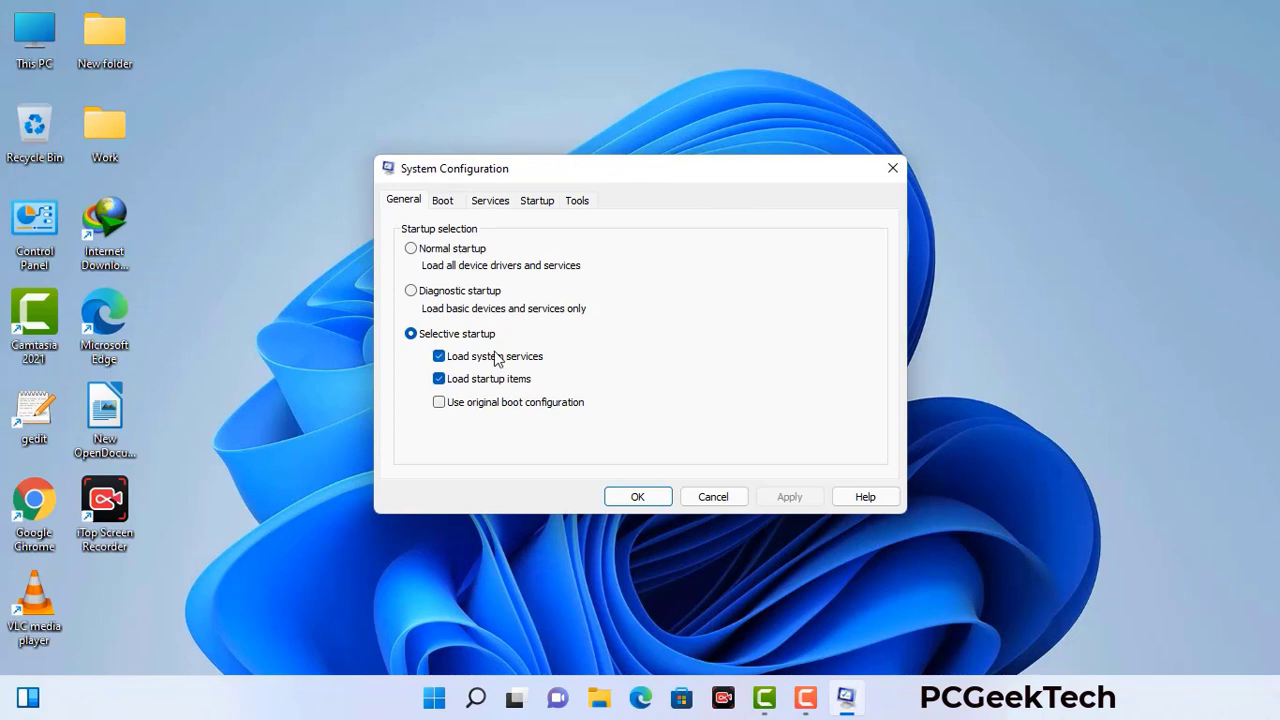
- On the Boot tab, enable Safe boot with the Network option and apply it
click(445, 202)
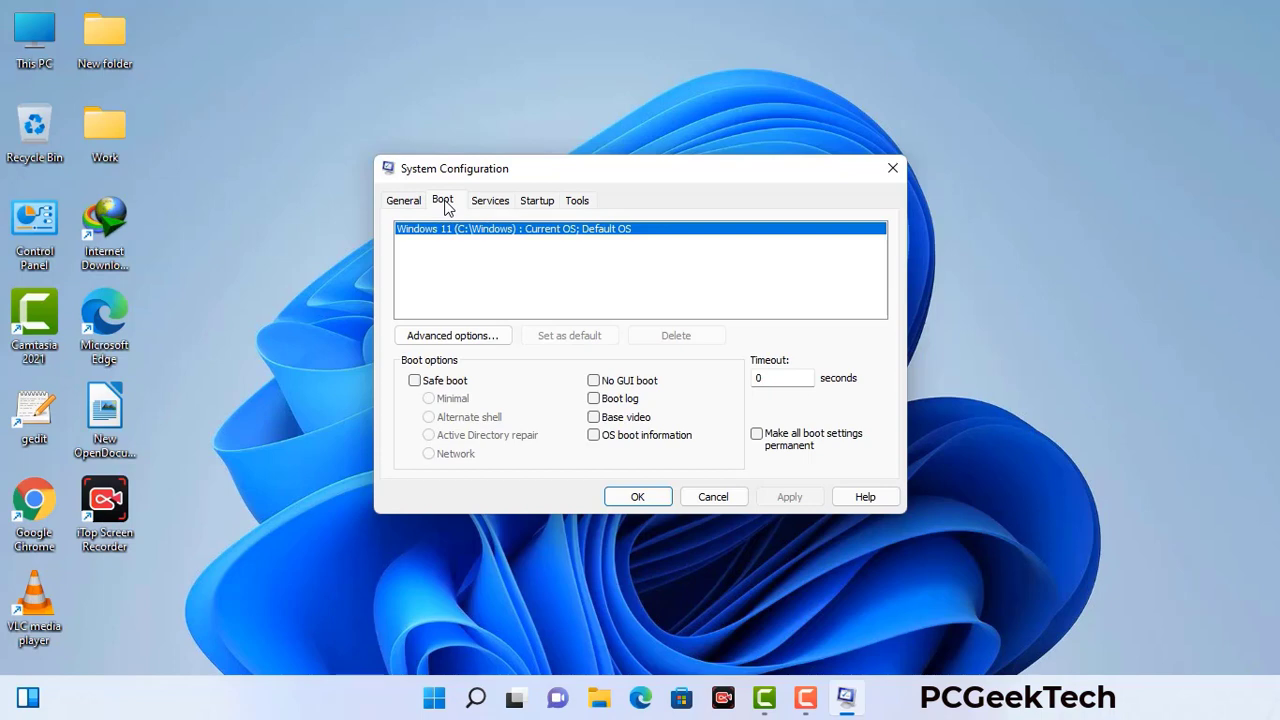
click(414, 381)
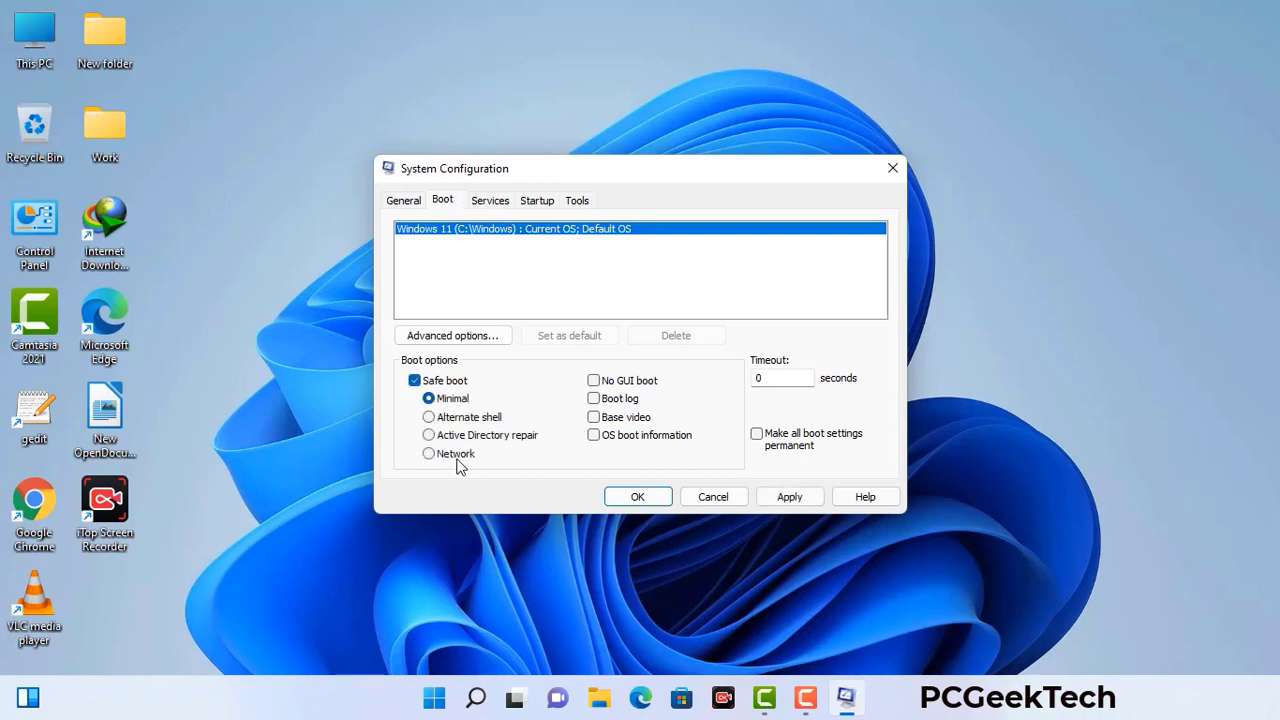
click(455, 456)
click(788, 497)
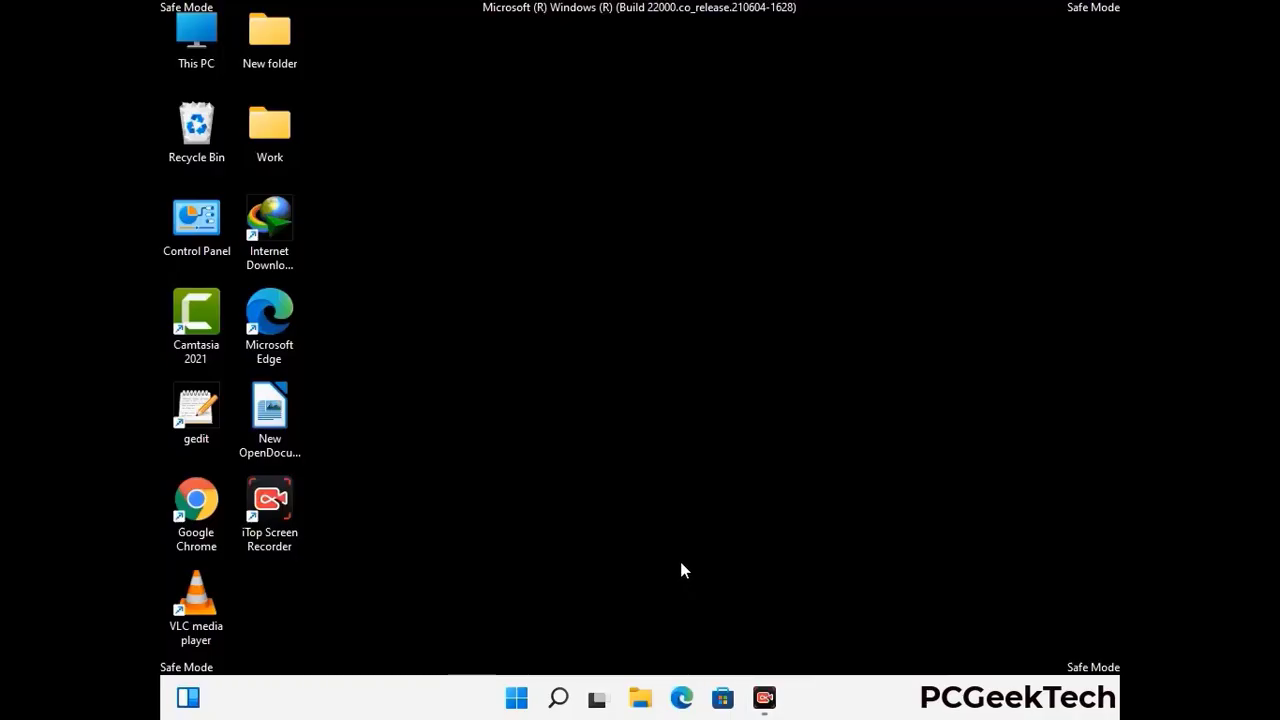
- Turn on Show hidden files, folders, and drives in File Explorer Options, then close Control Panel
double_click(198, 242)
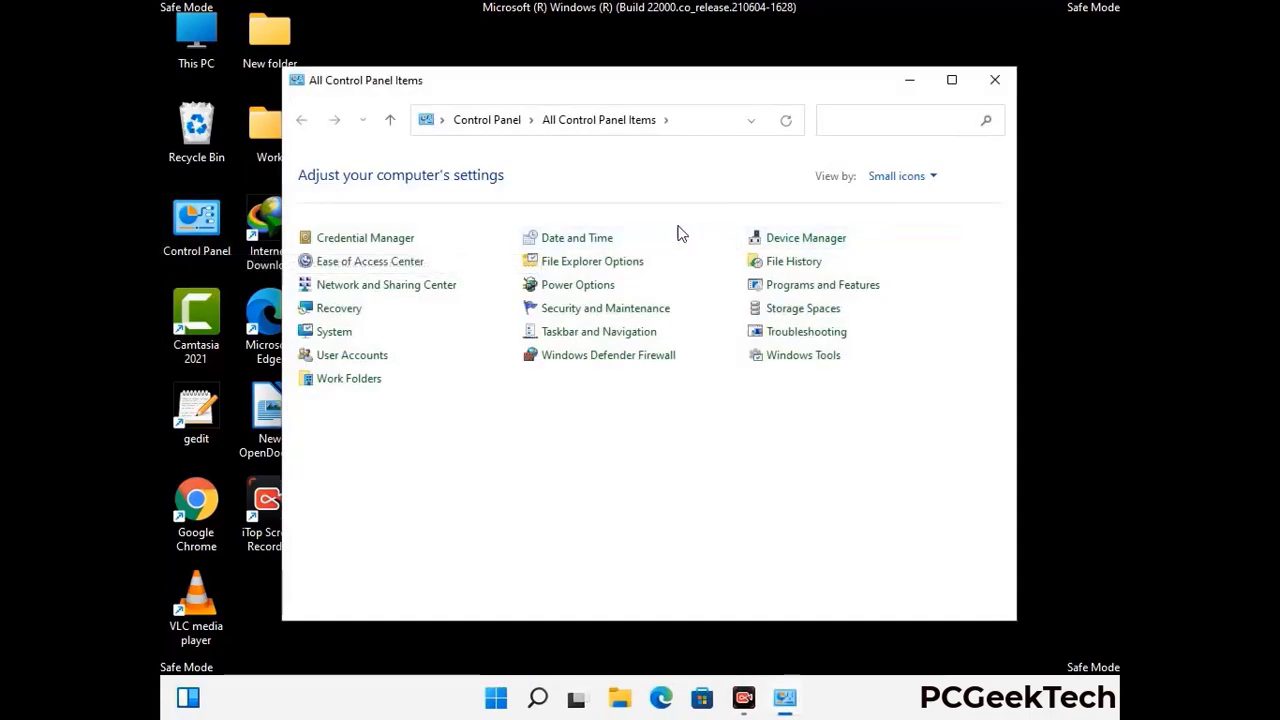
click(617, 262)
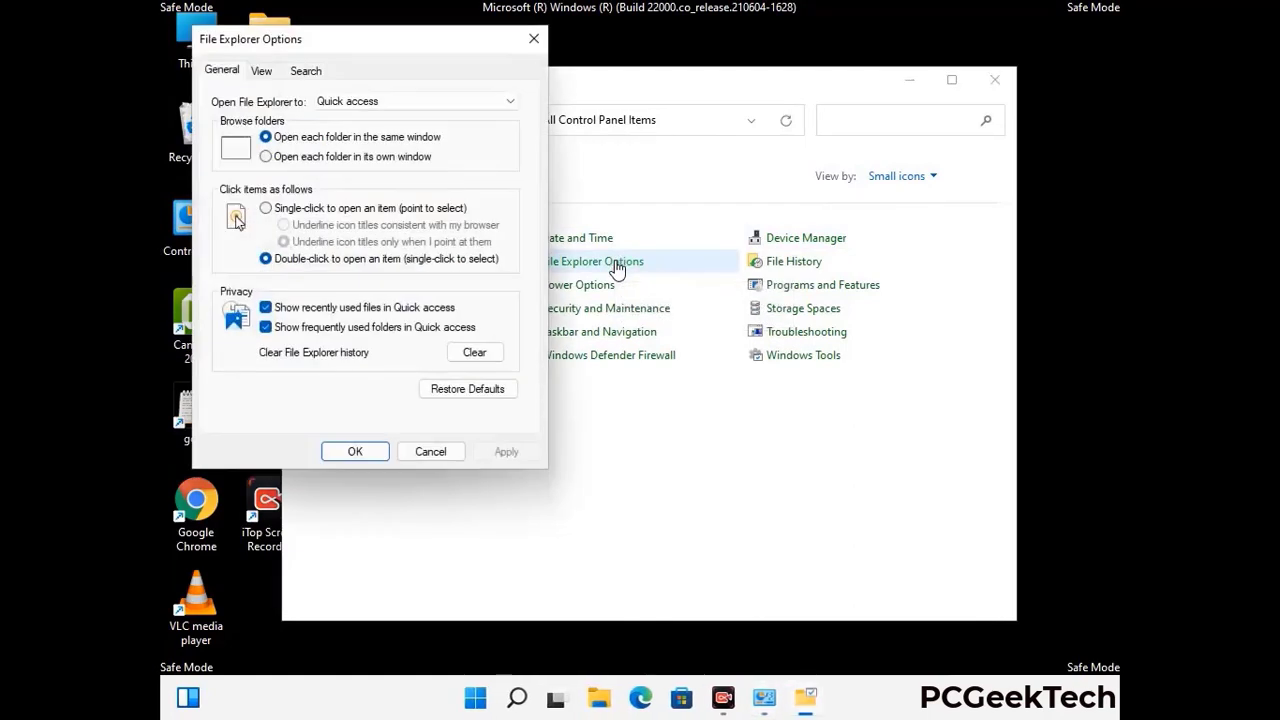
click(262, 72)
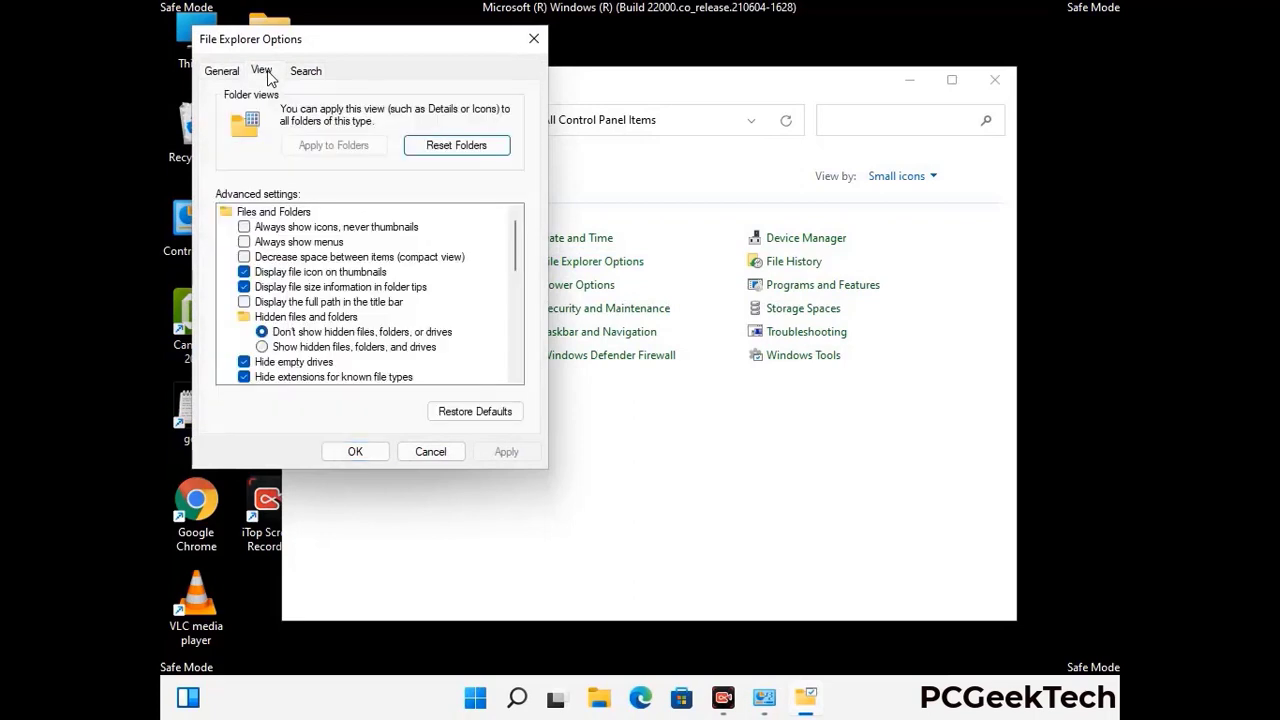
click(263, 349)
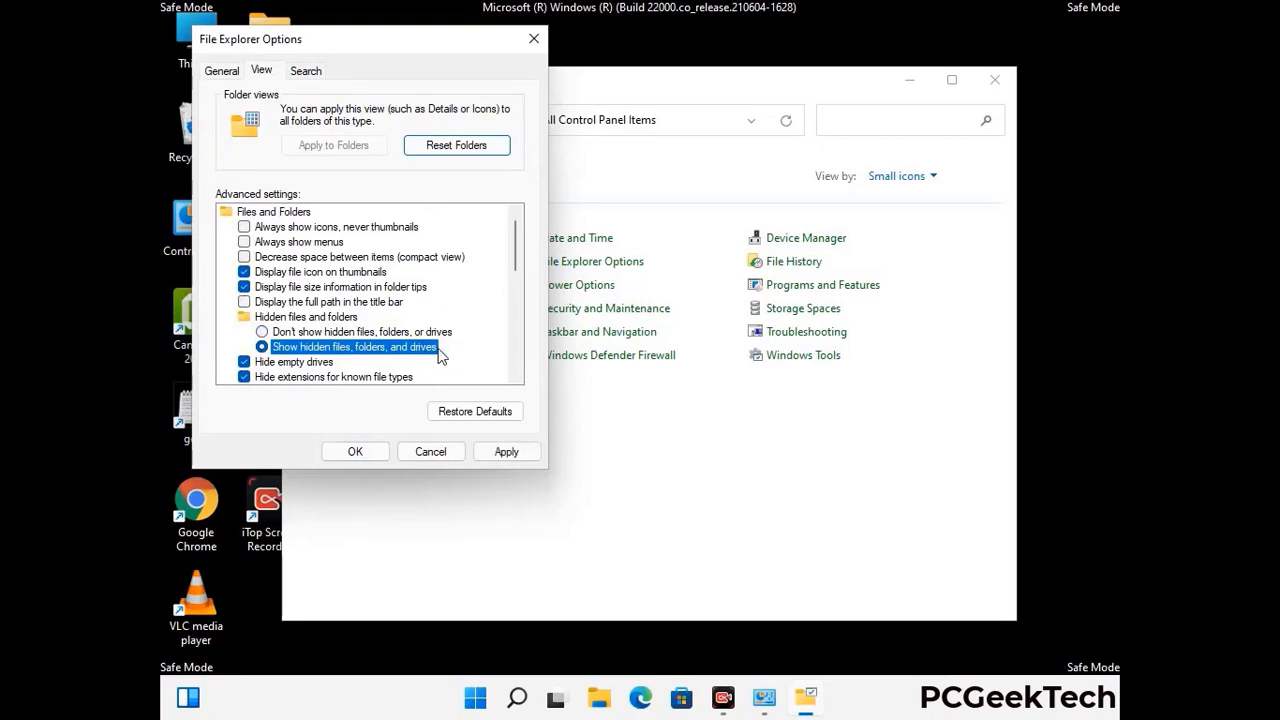
click(505, 453)
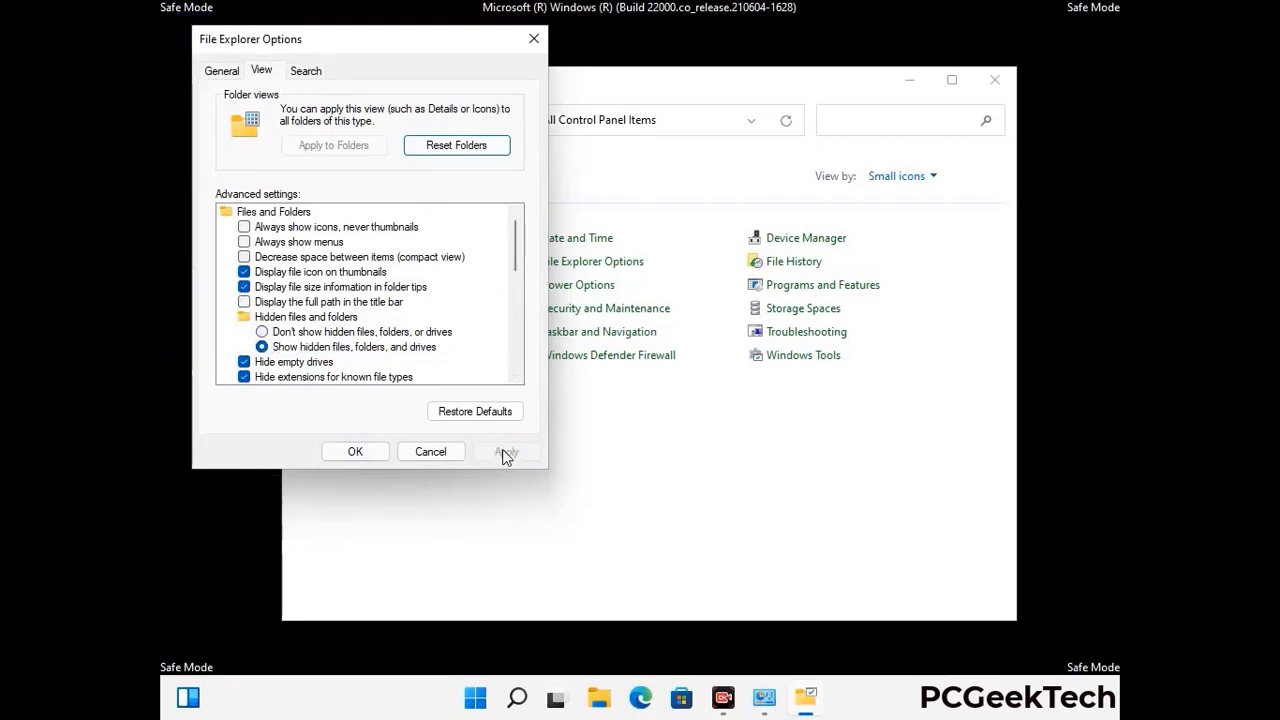
click(337, 455)
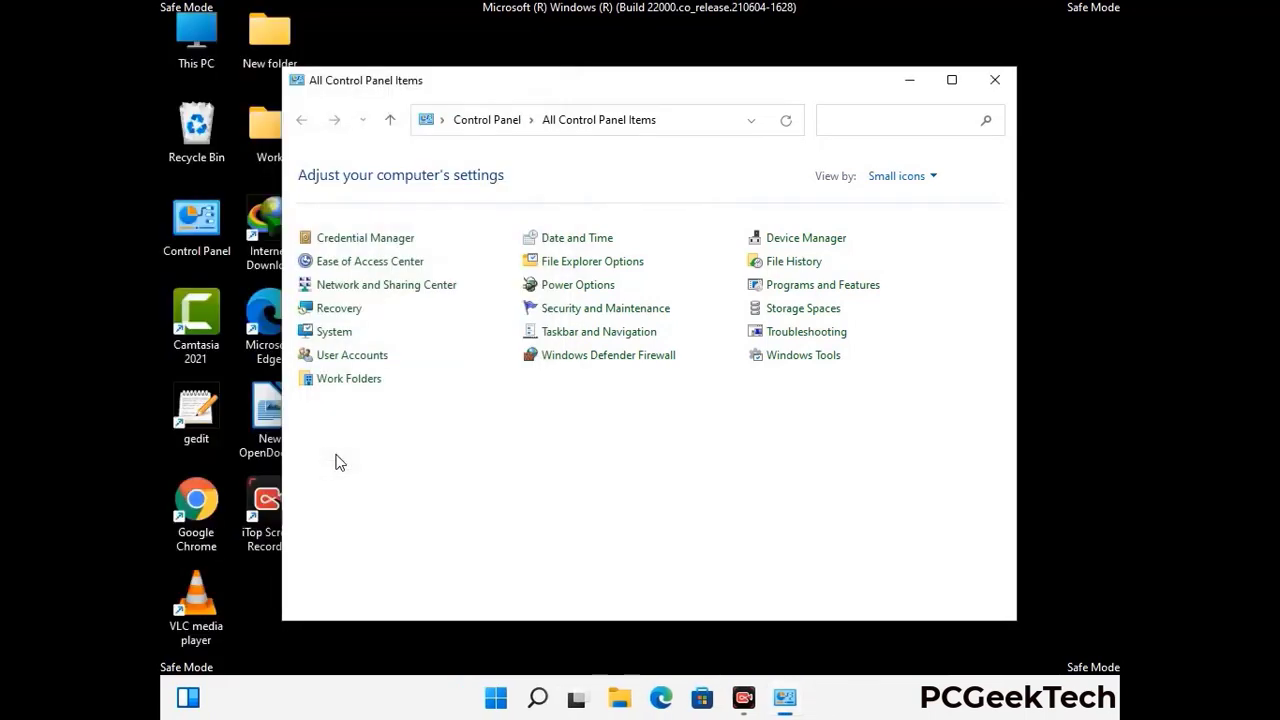
click(990, 84)
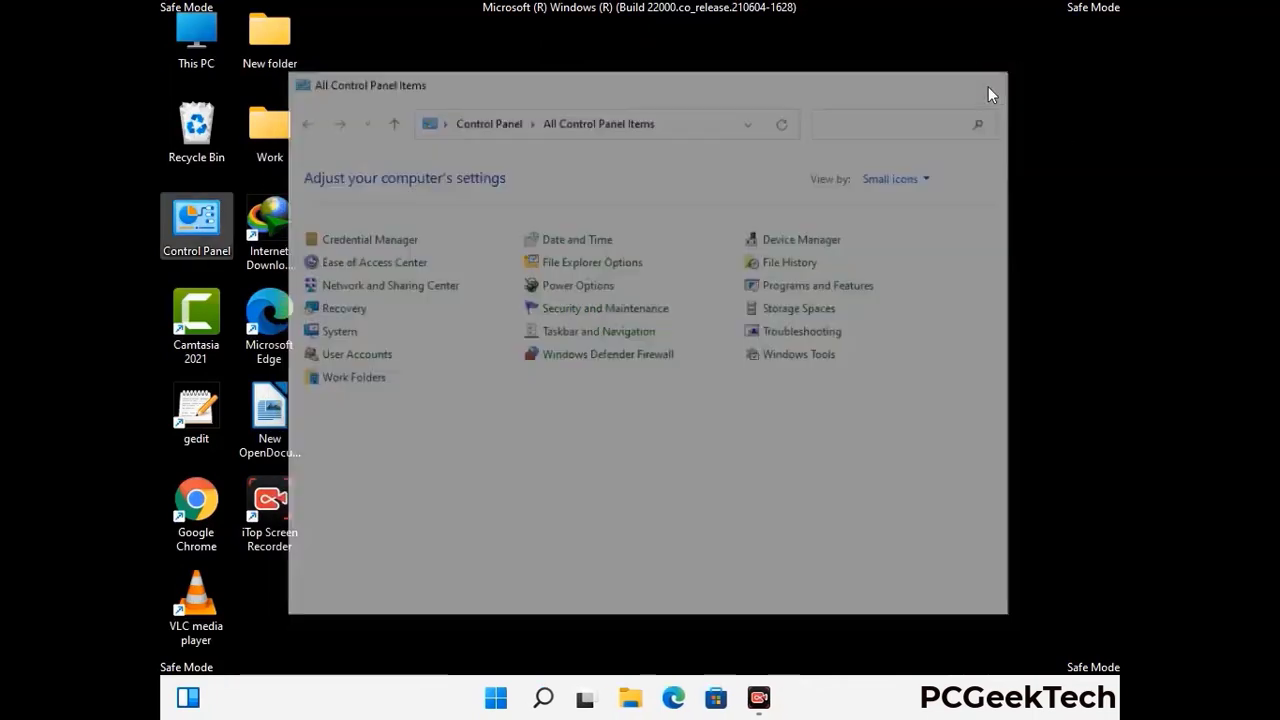
- Open This PC and browse into Local Disk (C:) > Windows
double_click(190, 62)
click(560, 438)
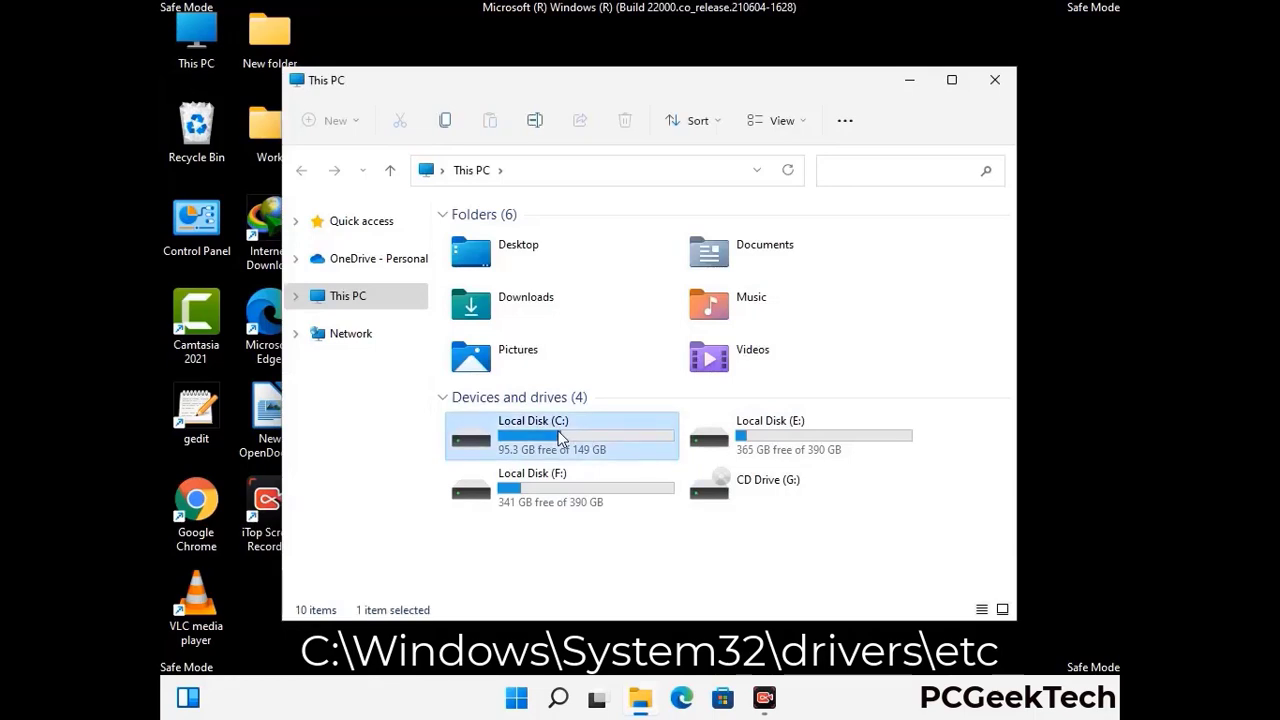
double_click(560, 438)
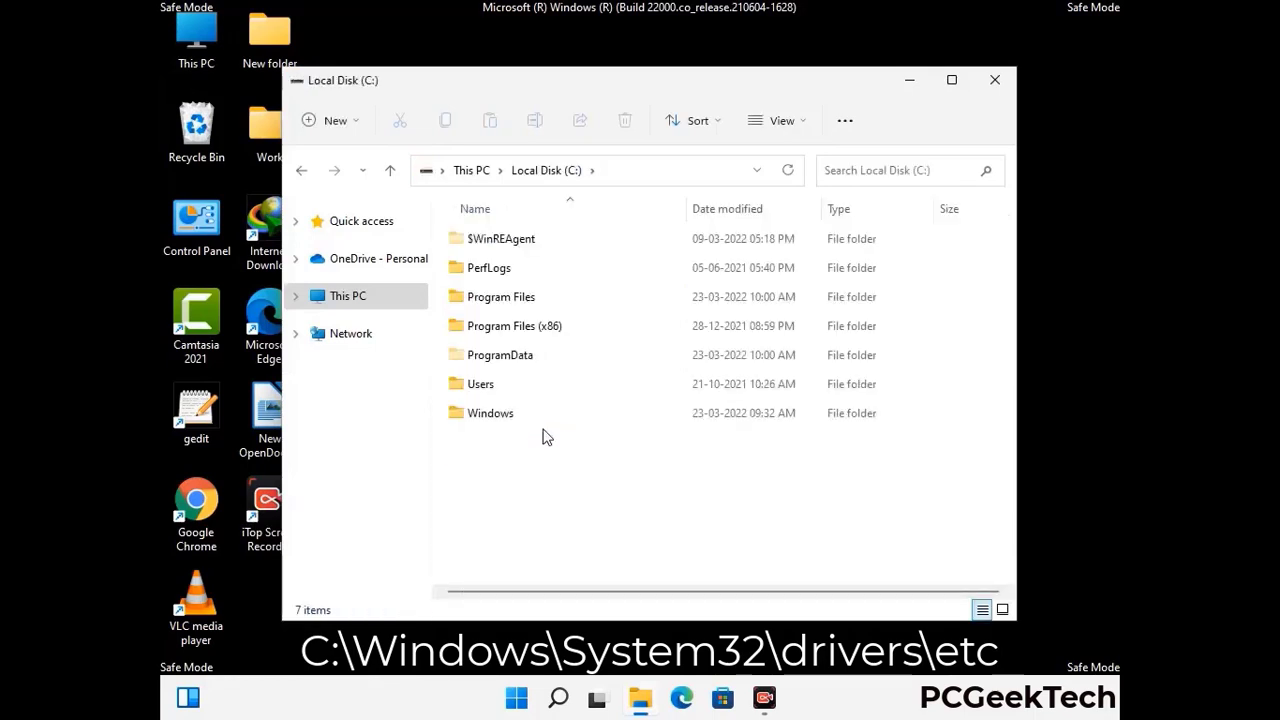
double_click(480, 422)
- Continue through System32, drivers and etc, then open the hosts file to get the app chooser
scroll(631, 431, down, 7)
scroll(636, 432, down, 12)
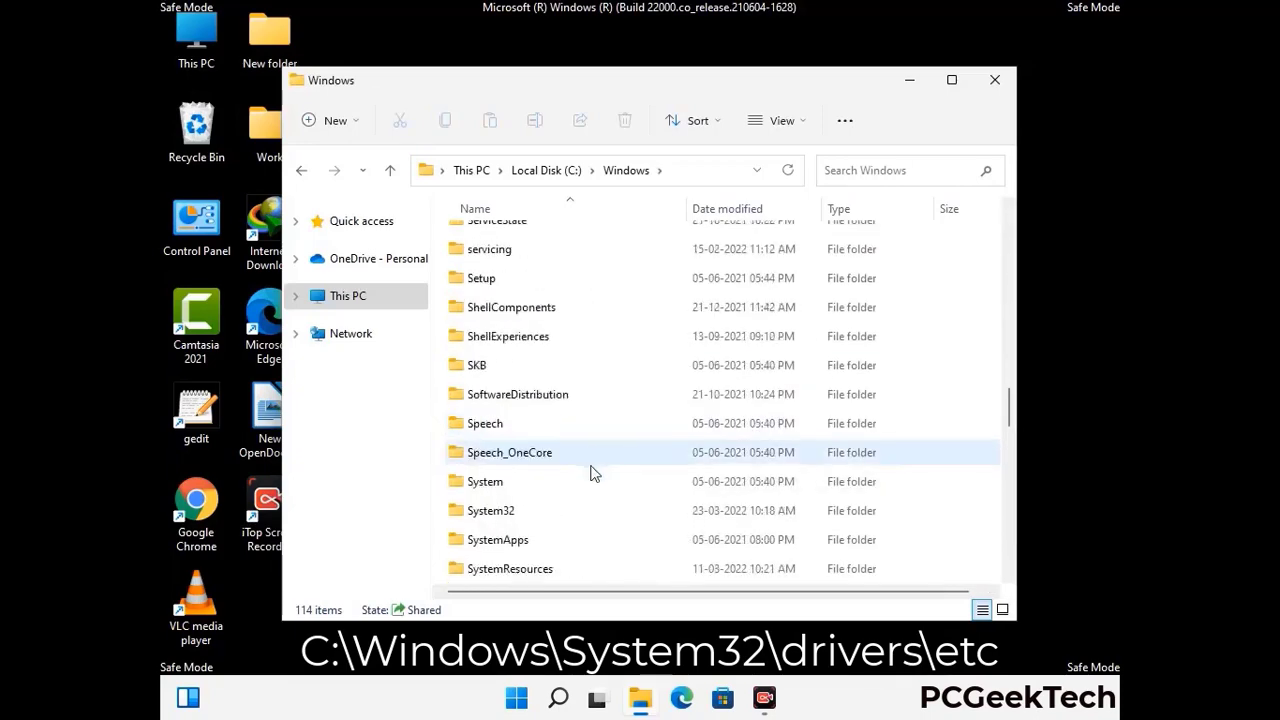
scroll(592, 475, down, 2)
double_click(481, 423)
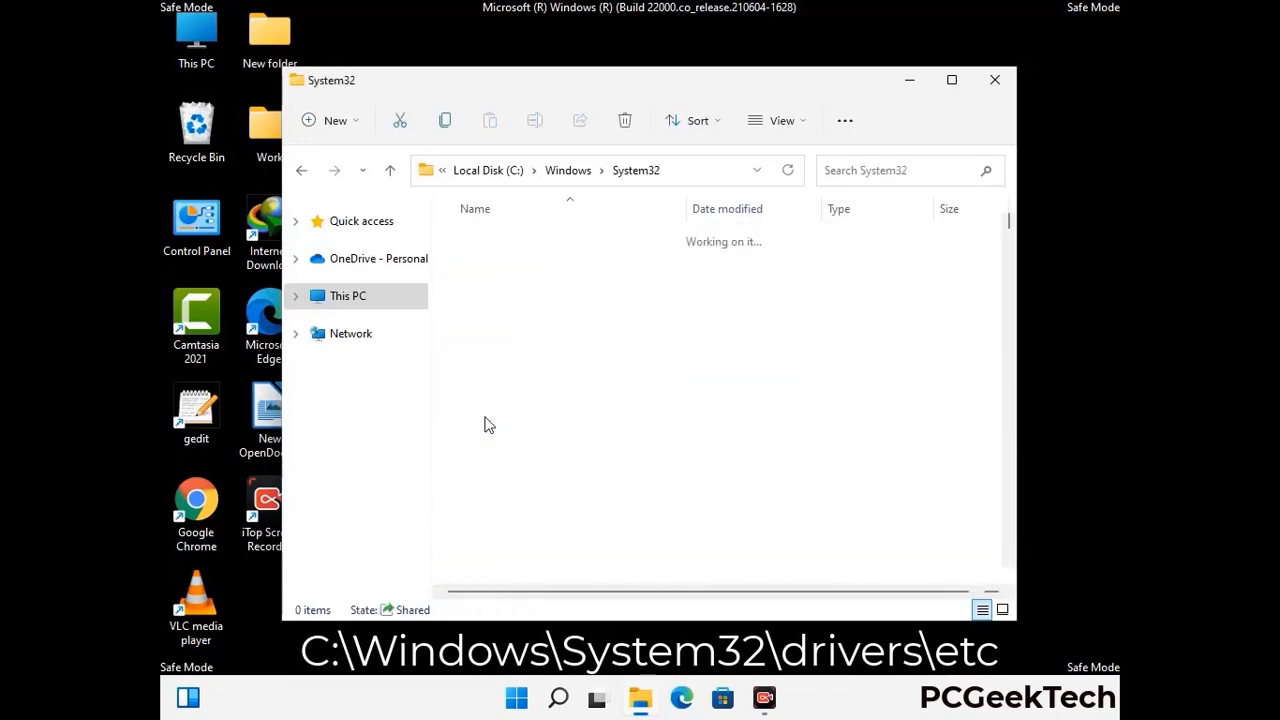
scroll(548, 434, down, 5)
double_click(497, 549)
double_click(475, 300)
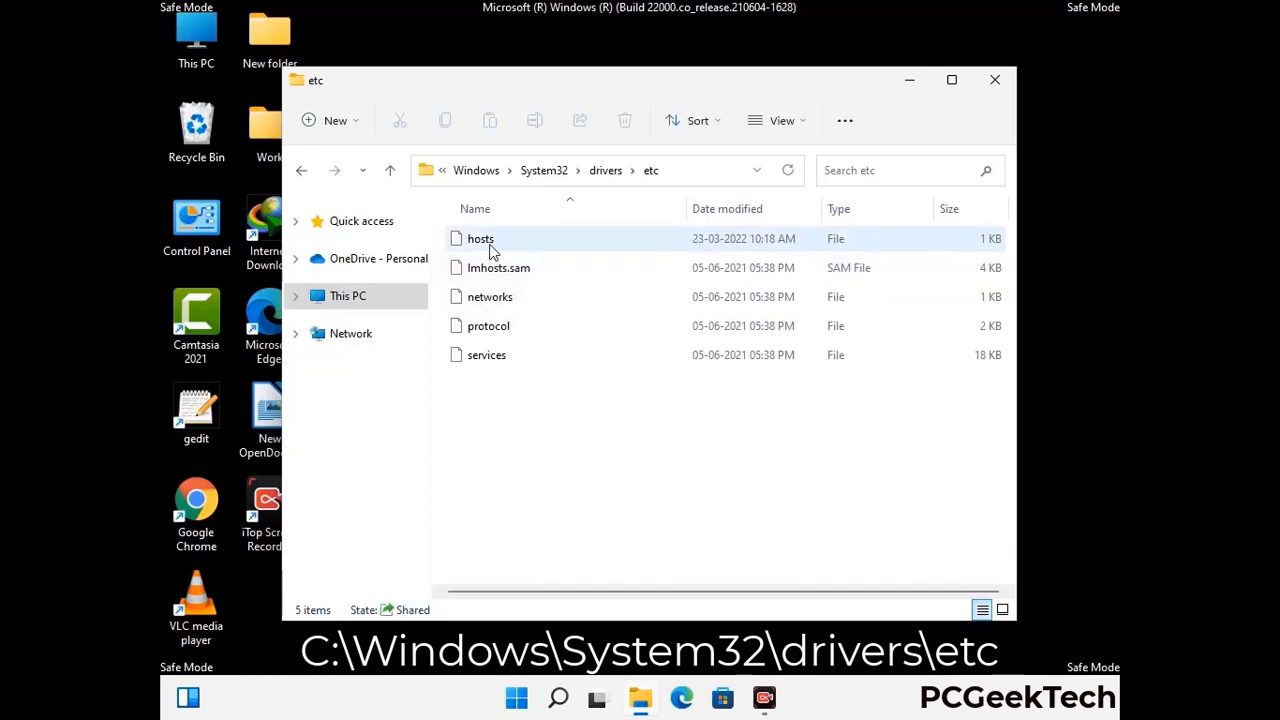
click(491, 245)
double_click(491, 245)
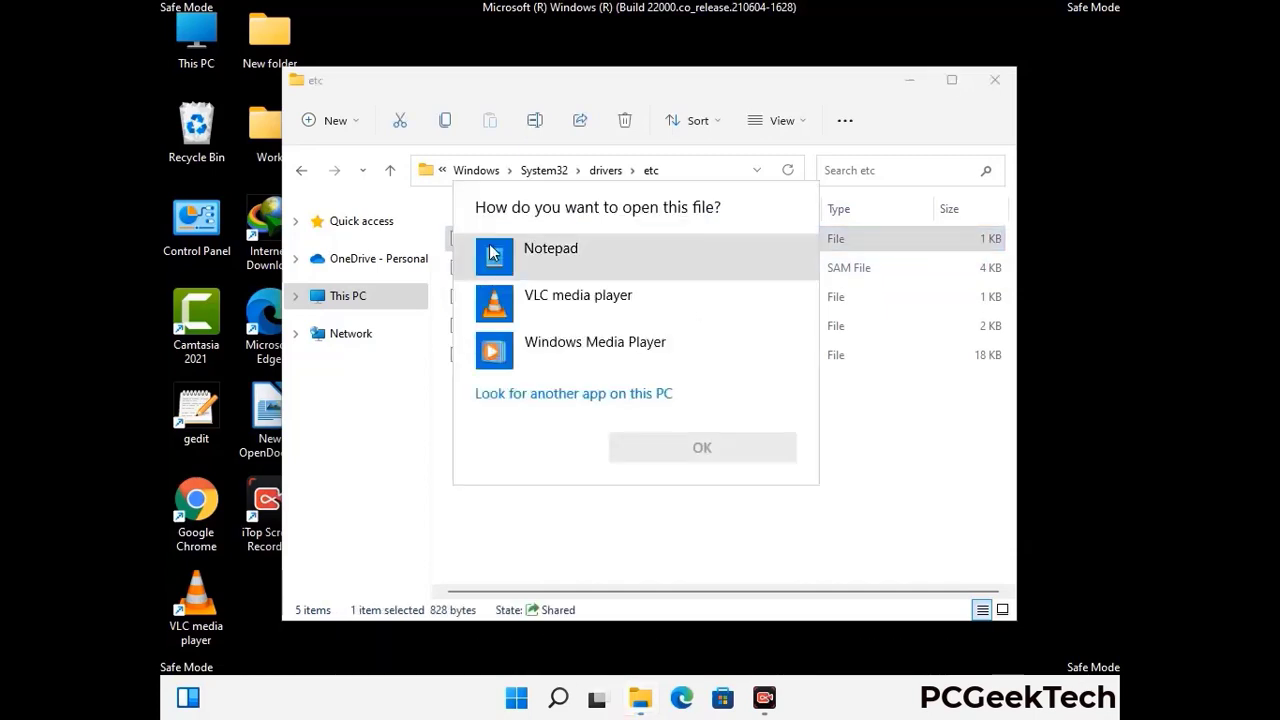
- Open hosts in Notepad and add two empty lines after the last localhost entry
click(567, 250)
click(712, 447)
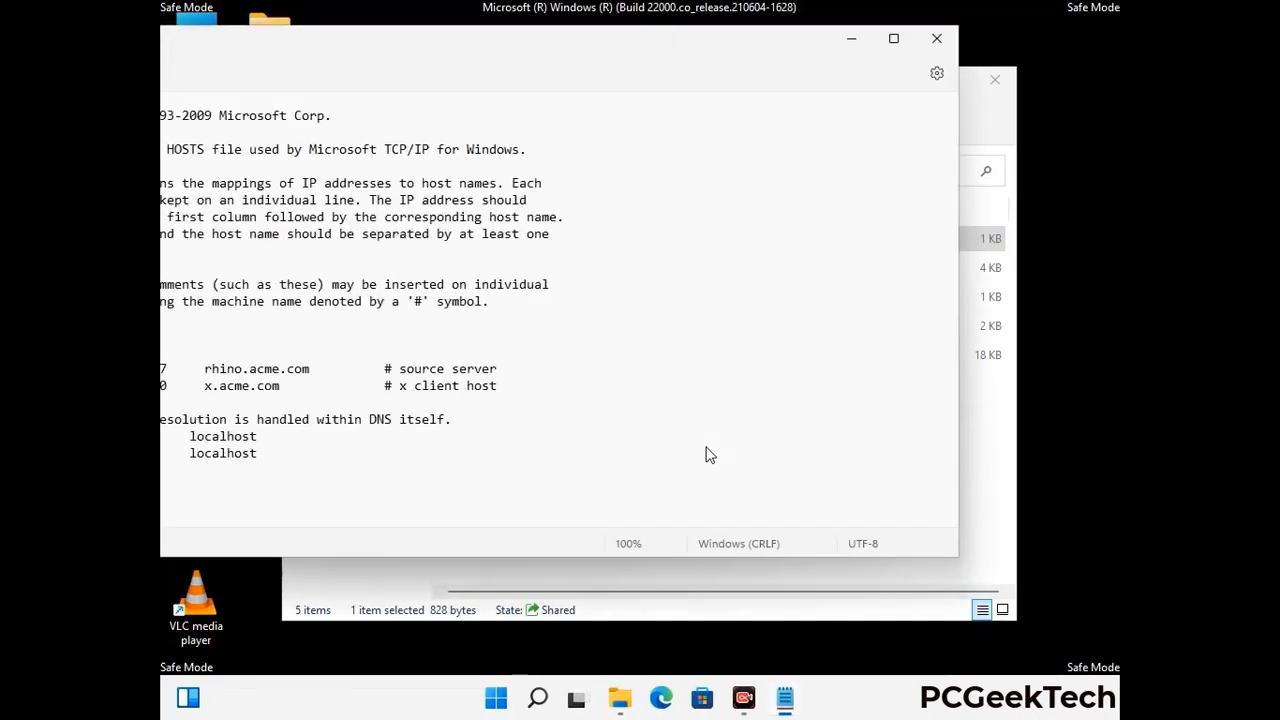
drag(485, 55, 700, 62)
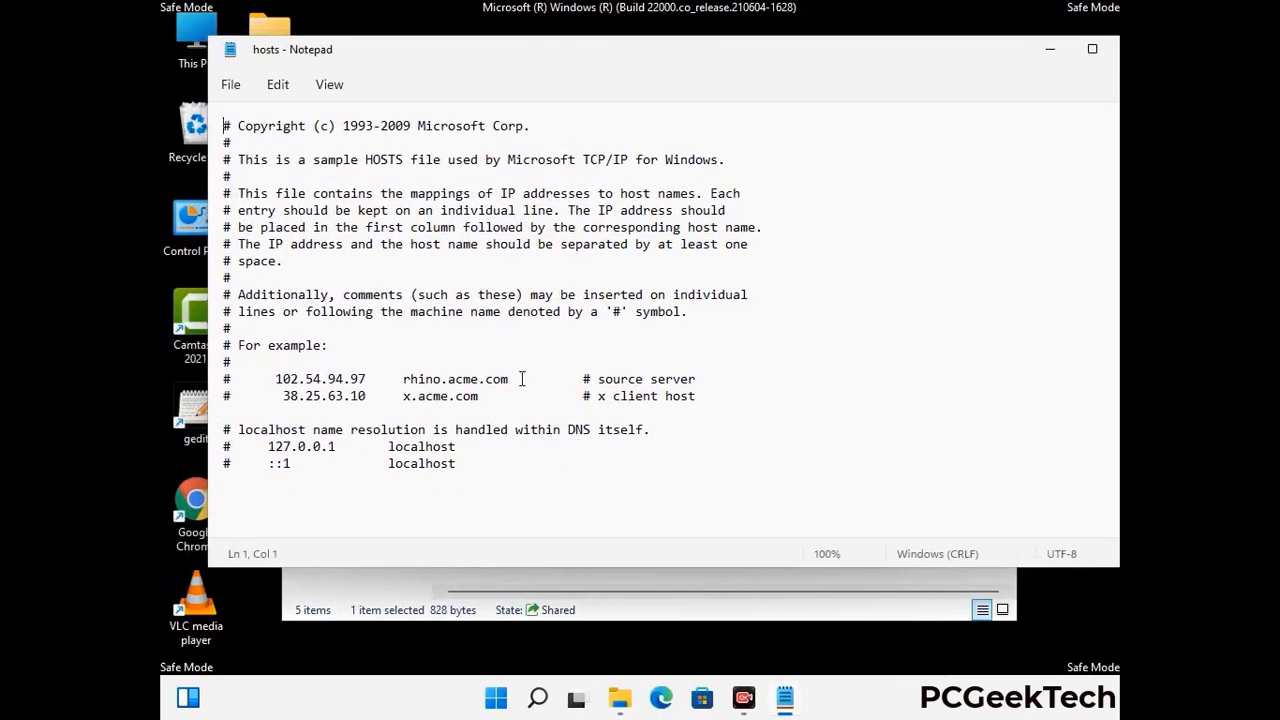
click(470, 465)
key(Return)
key(Return)
scroll(268, 278, down, 1)
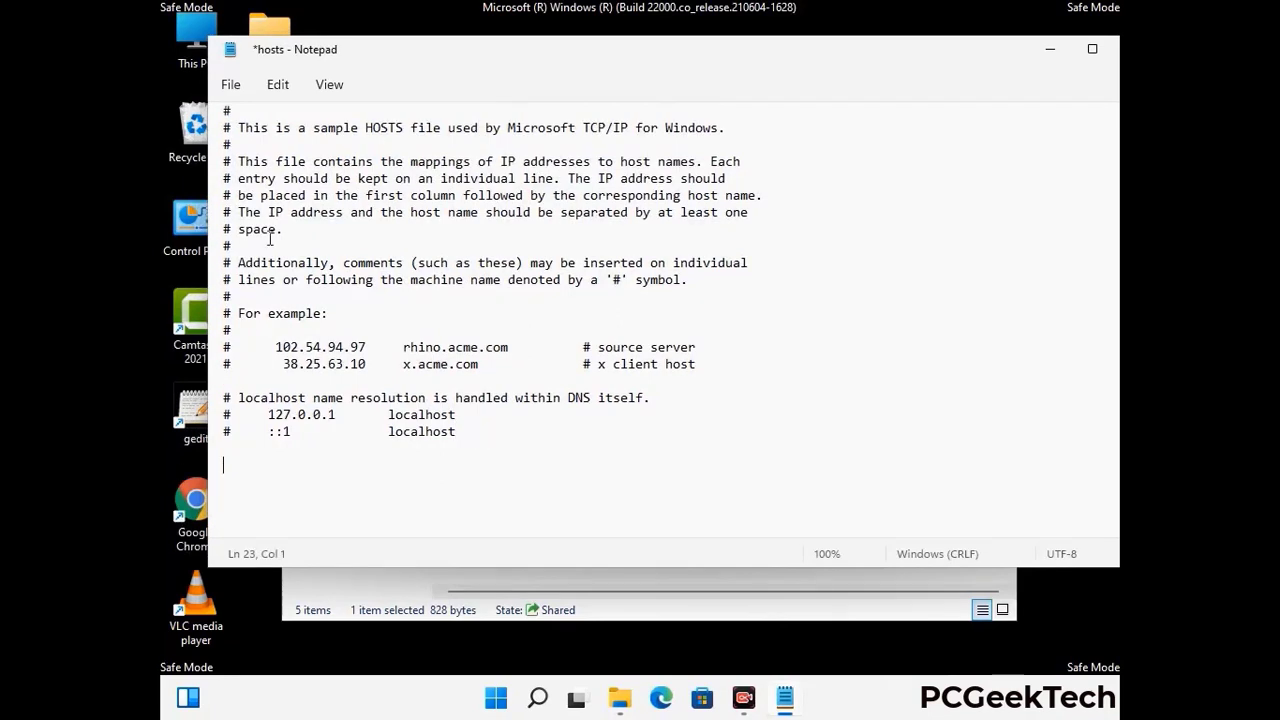
- Save the hosts file, then close Notepad and the etc folder window
click(231, 86)
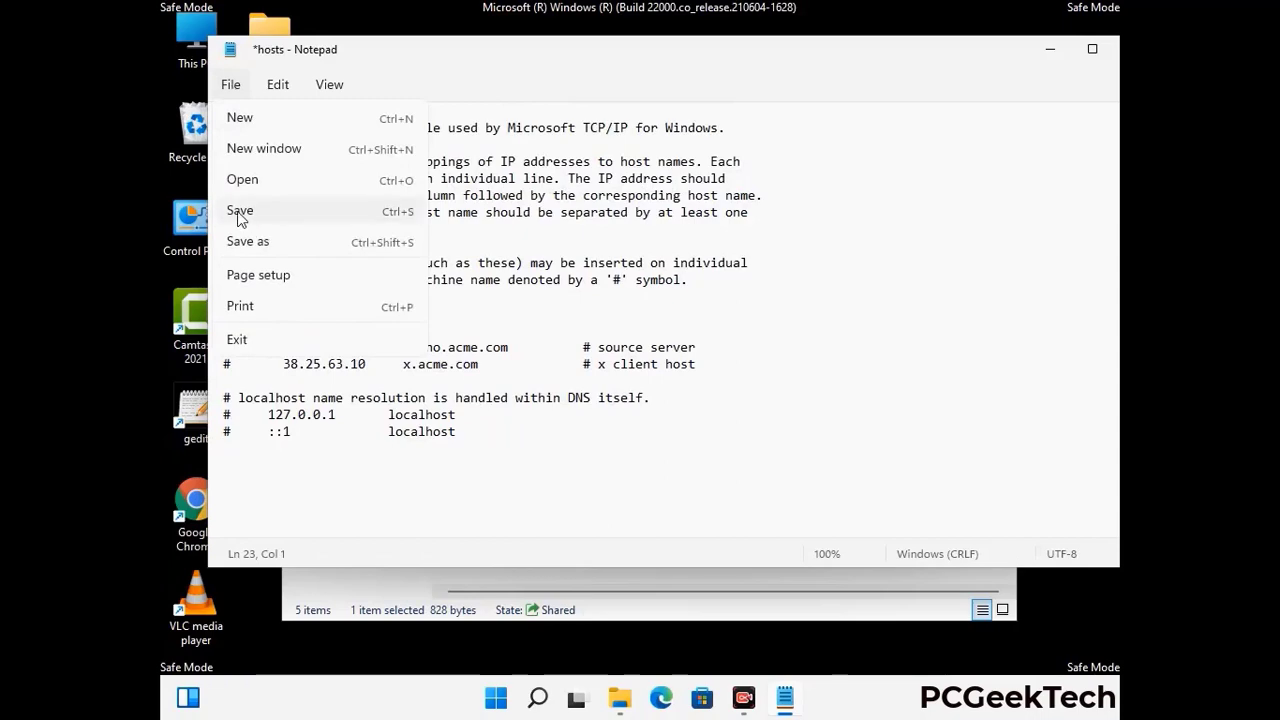
click(240, 211)
drag(964, 40, 815, 40)
click(988, 46)
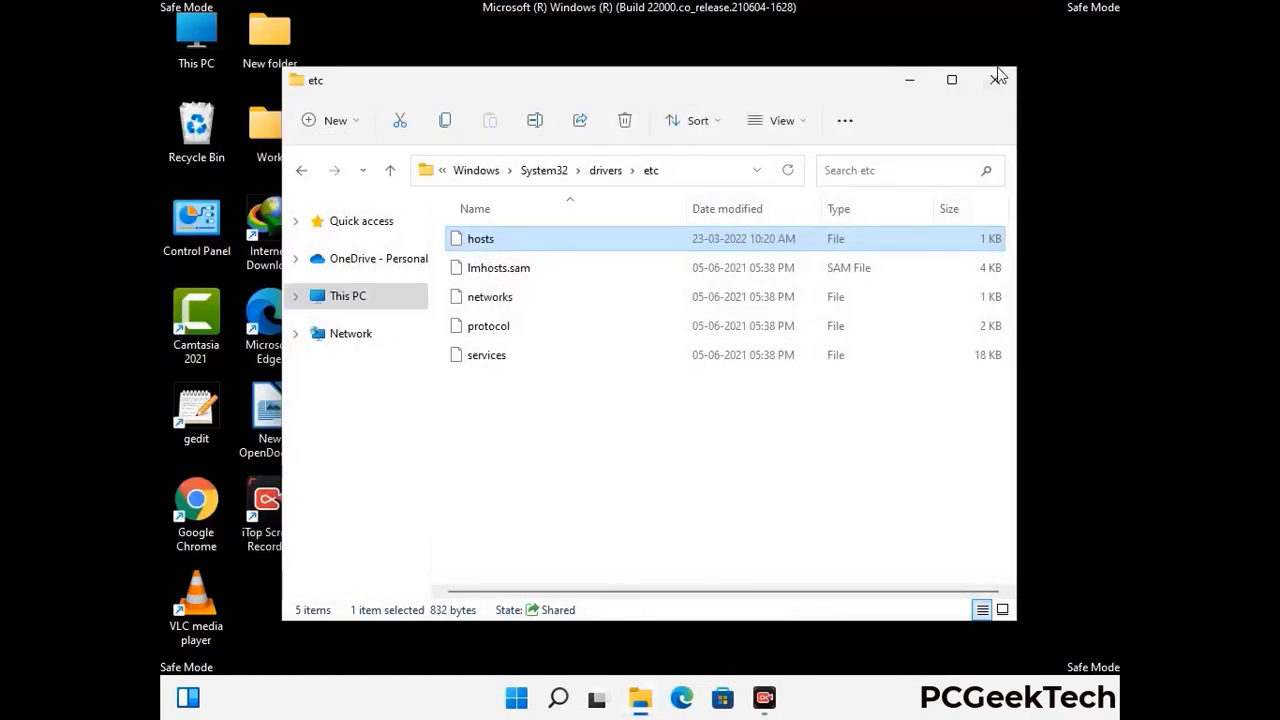
click(997, 79)
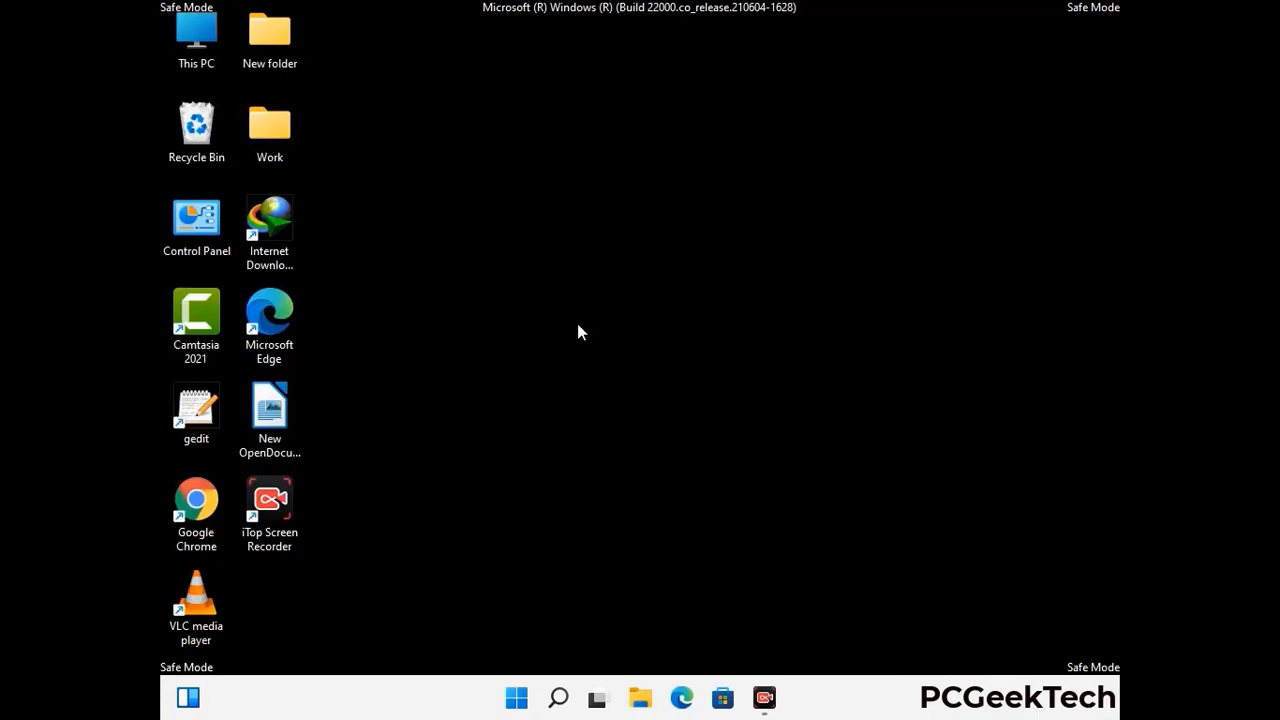
- Run %appdata% from the Win+R dialog to open the AppData\Roaming folder
key(super+r)
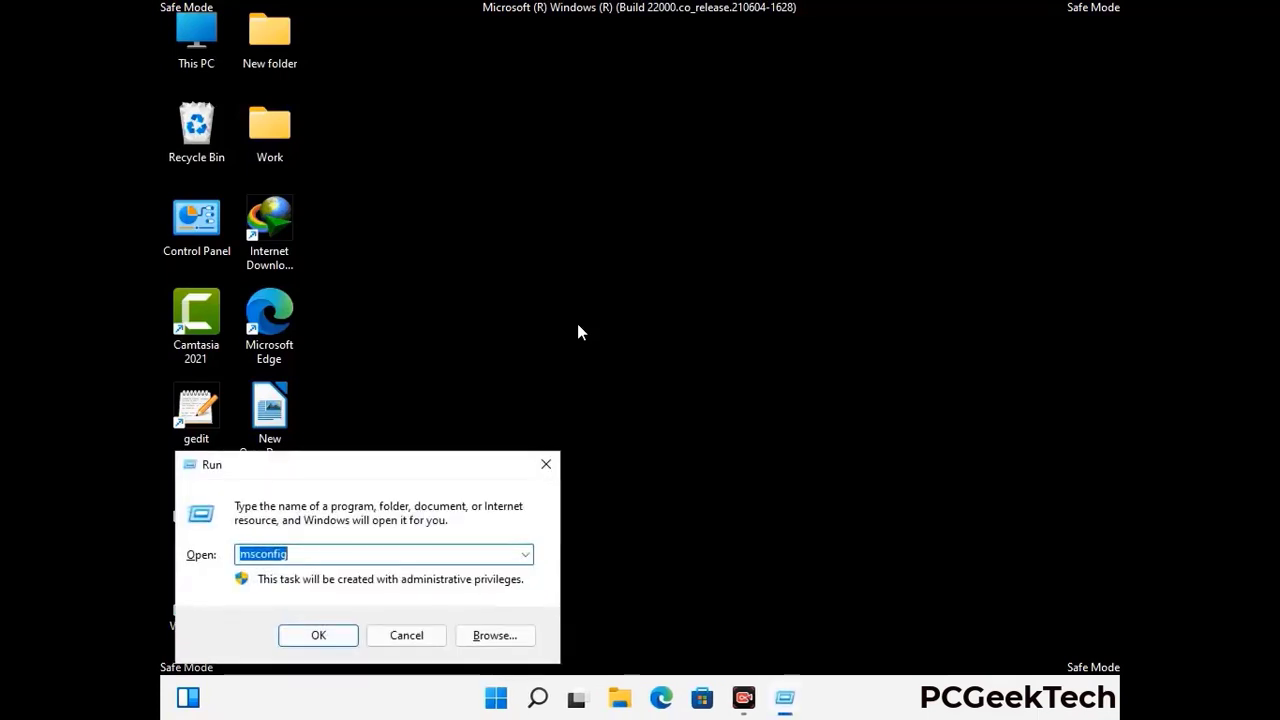
drag(366, 461, 594, 197)
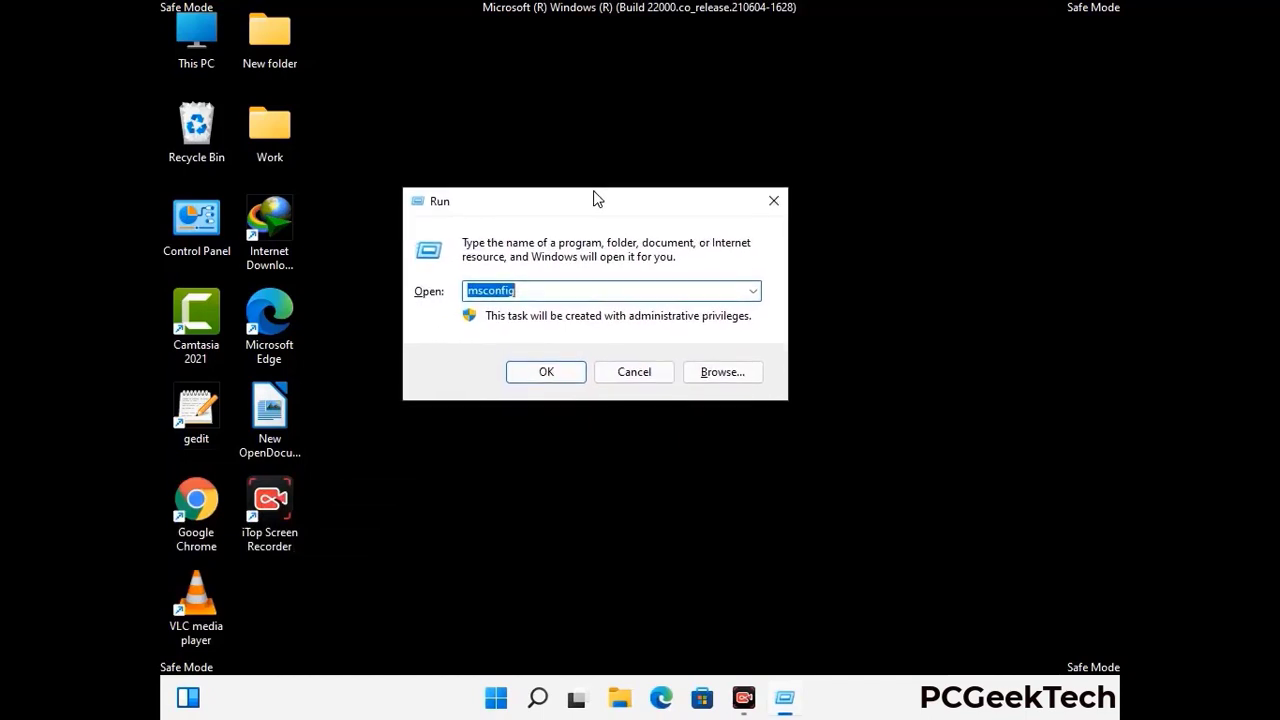
text(%)
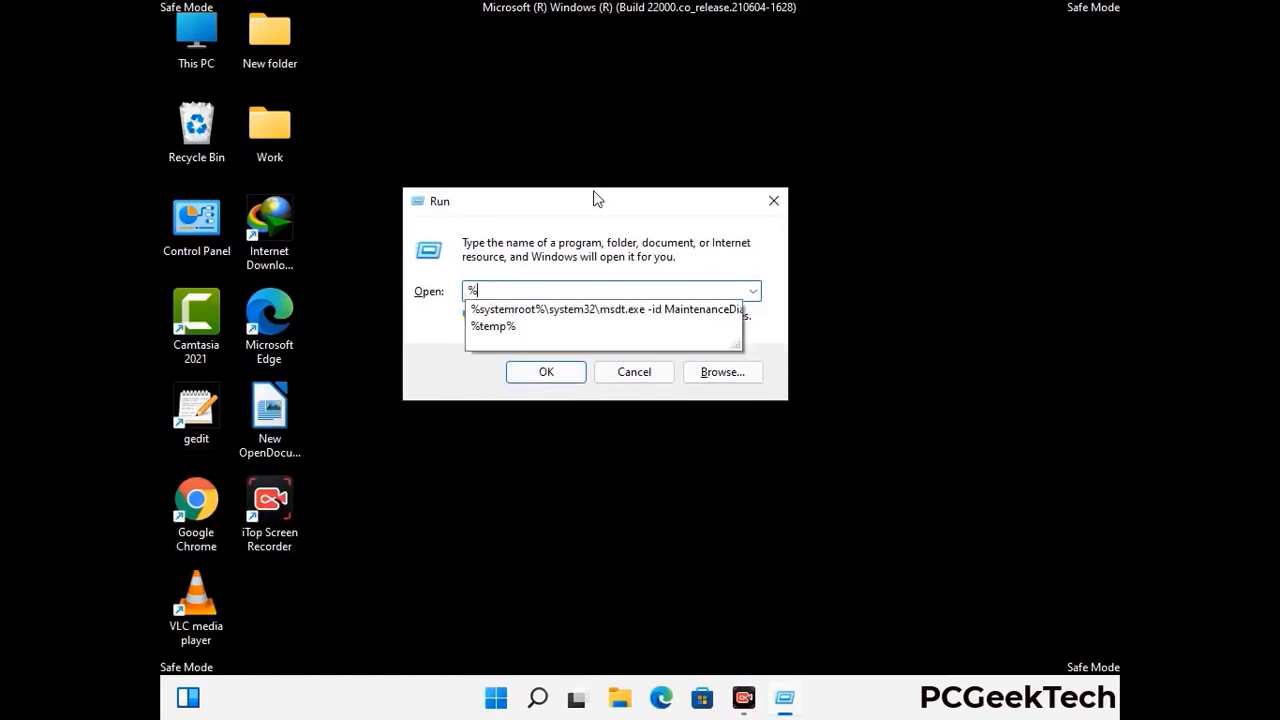
text(a)
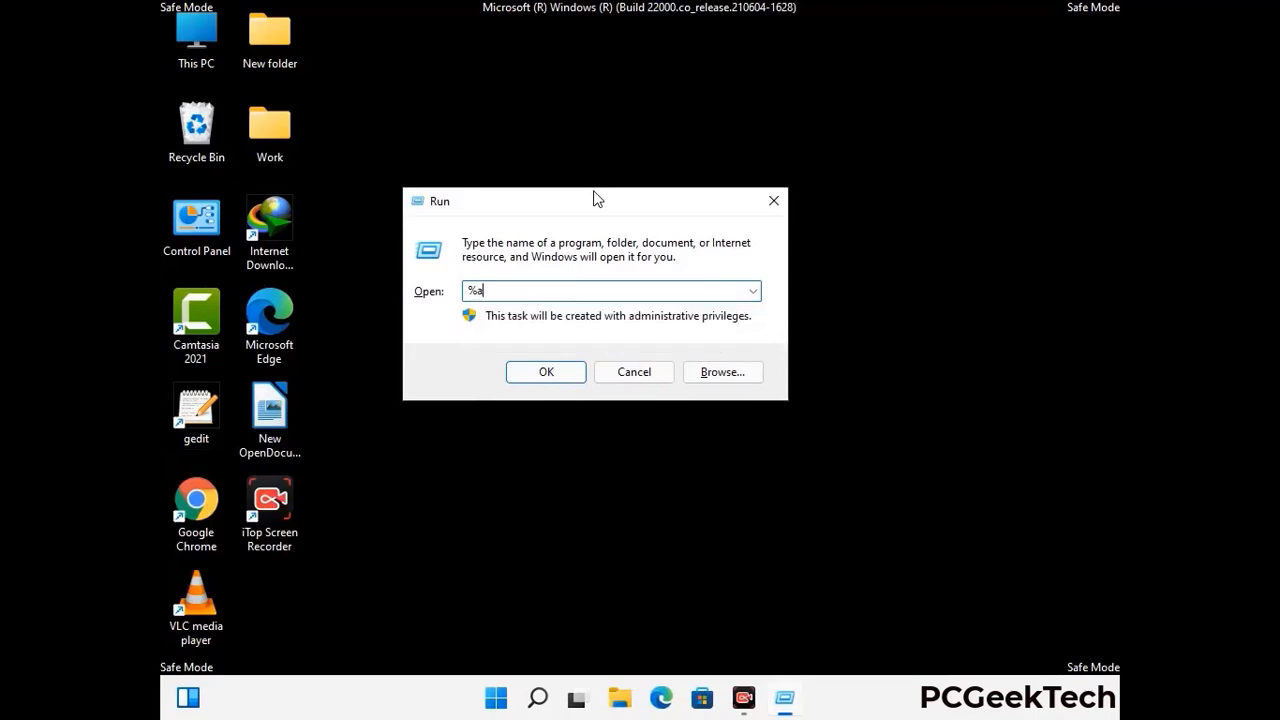
text(ppdata%)
key(Return)
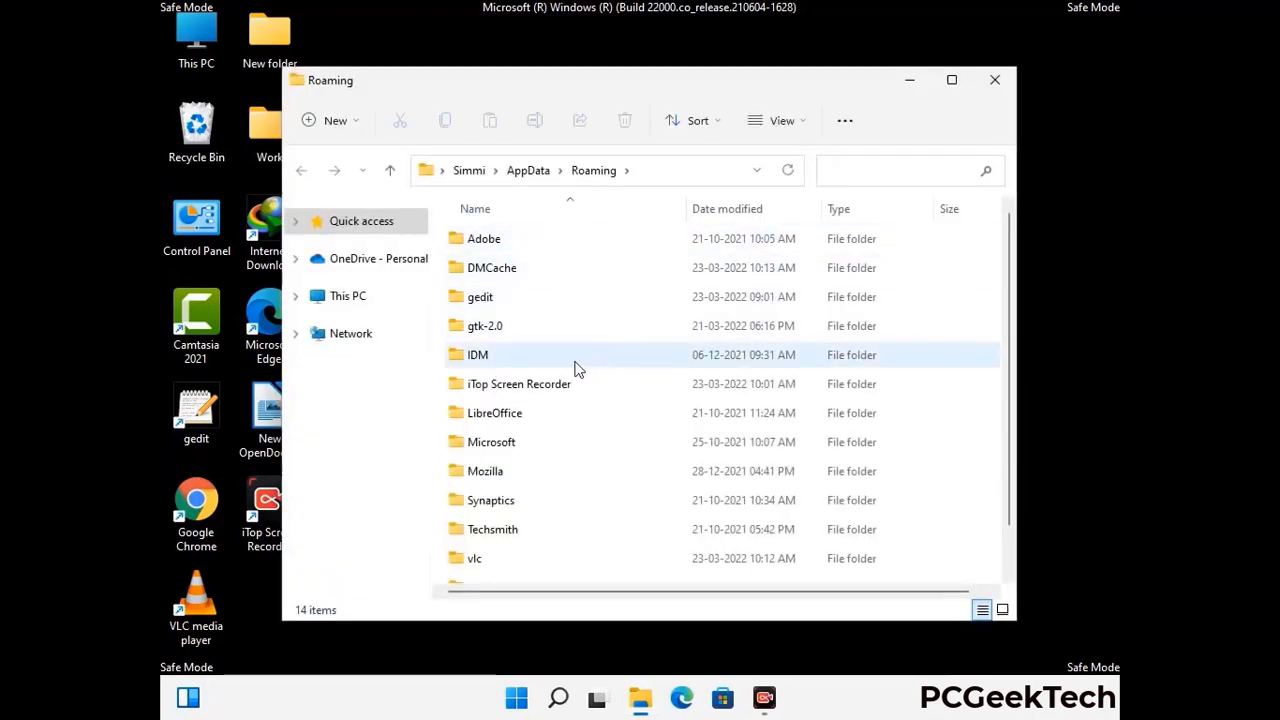
- Delete the Zoom folder from AppData\Roaming and close the folder window
scroll(600, 352, down, 1)
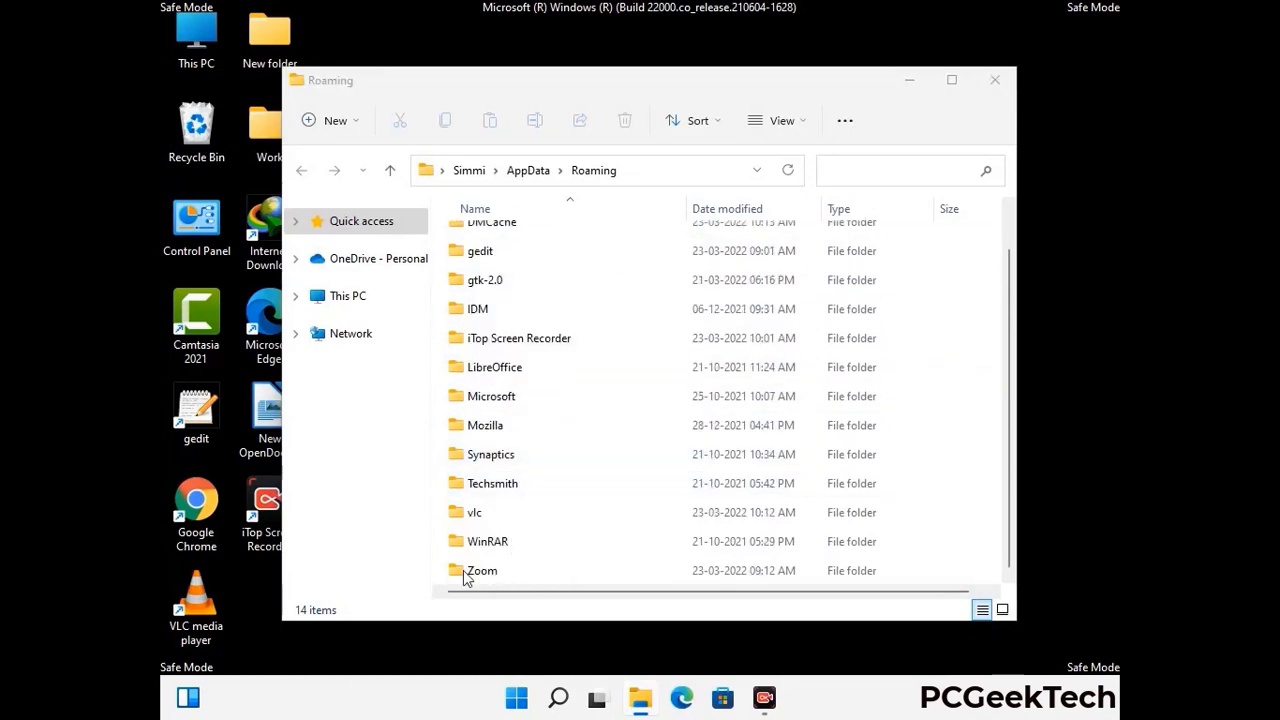
click(716, 565)
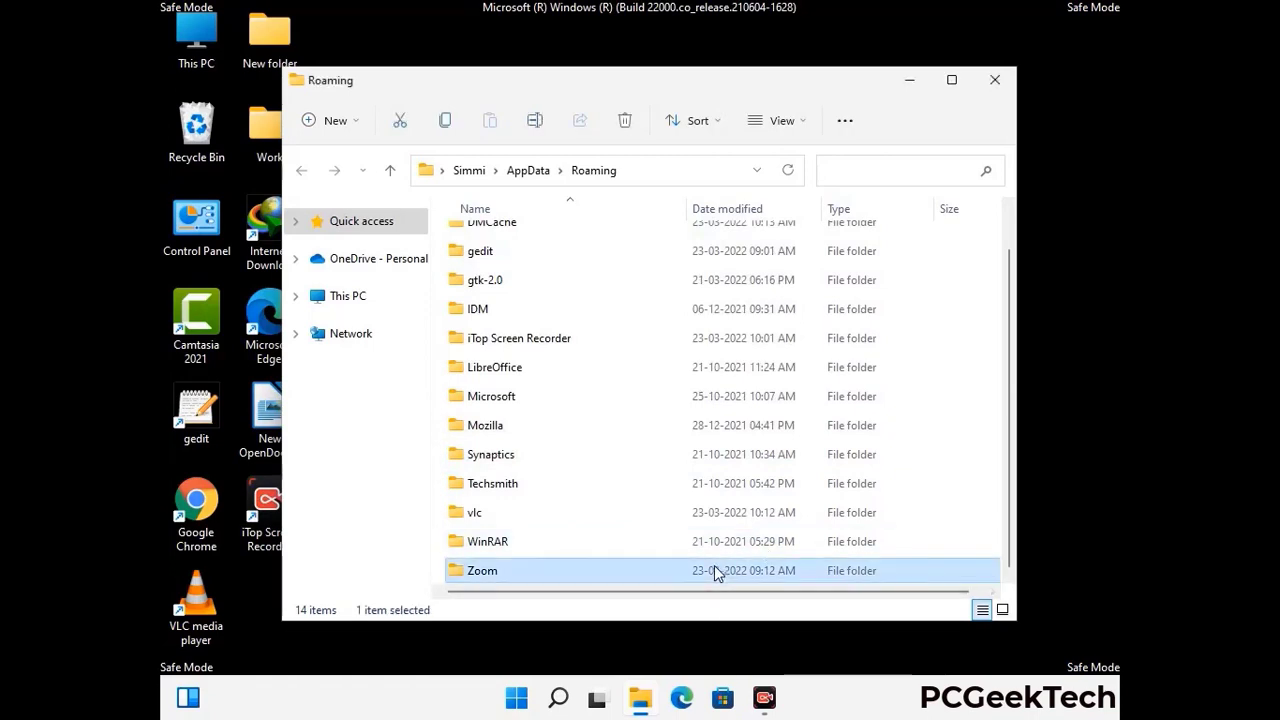
click(625, 120)
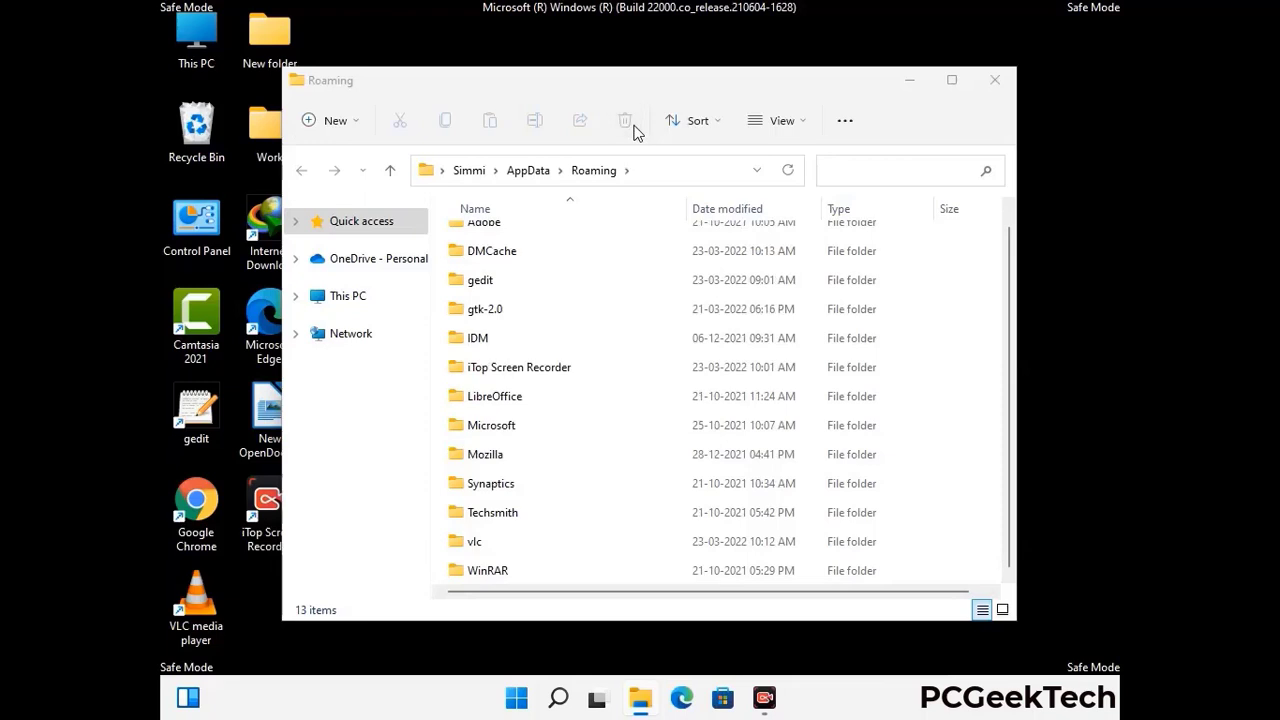
click(992, 84)
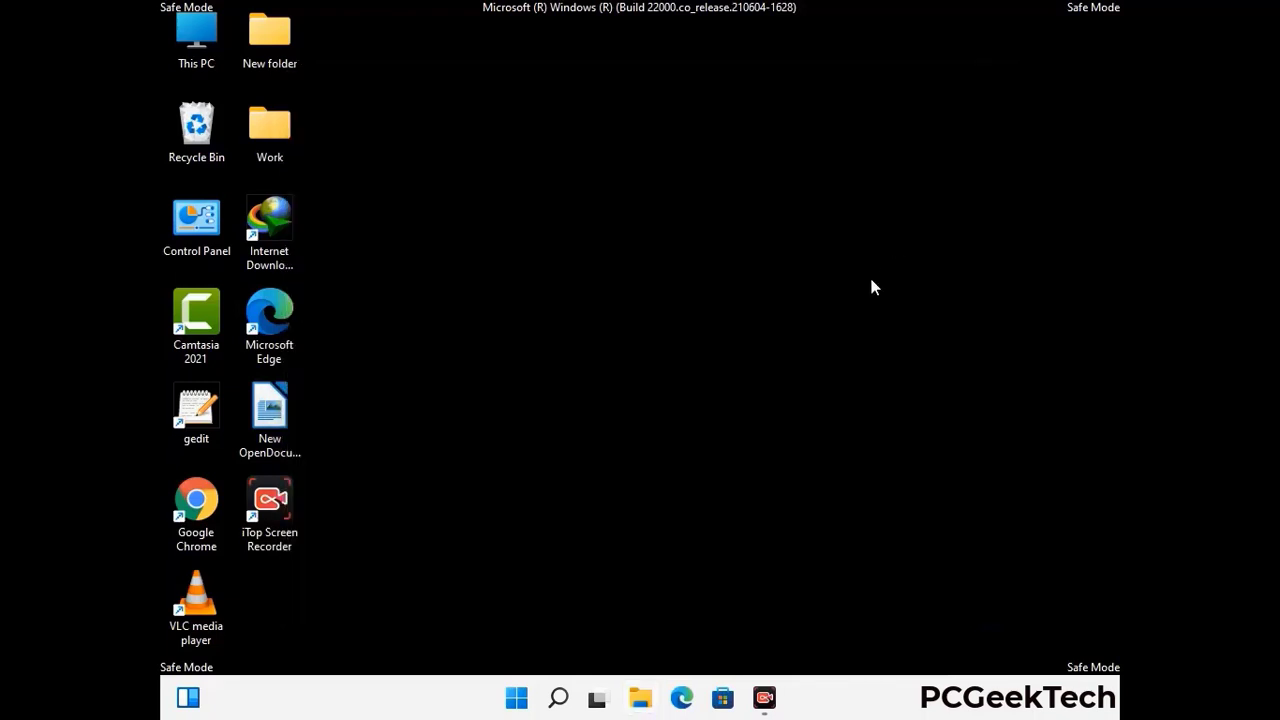
key(super+r)
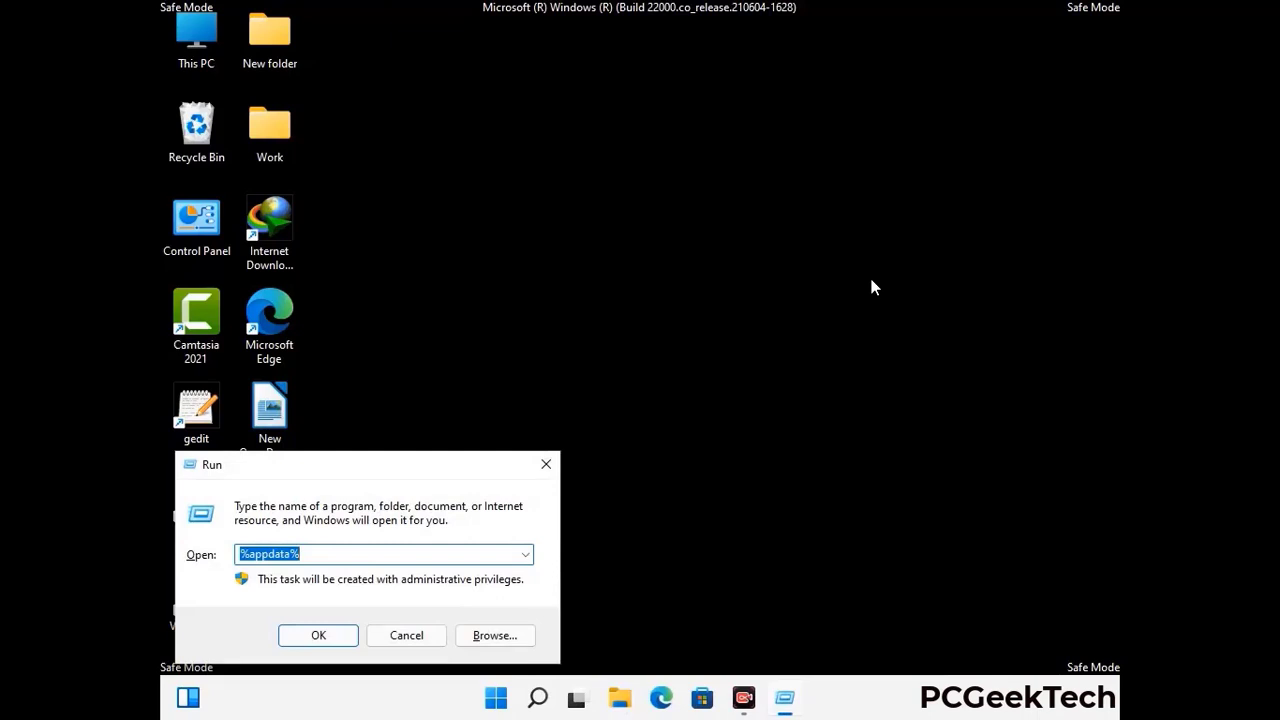
- Open %LocalAppData%, delete its Mozilla folder, and close the window
drag(400, 475, 671, 253)
text(%Loca)
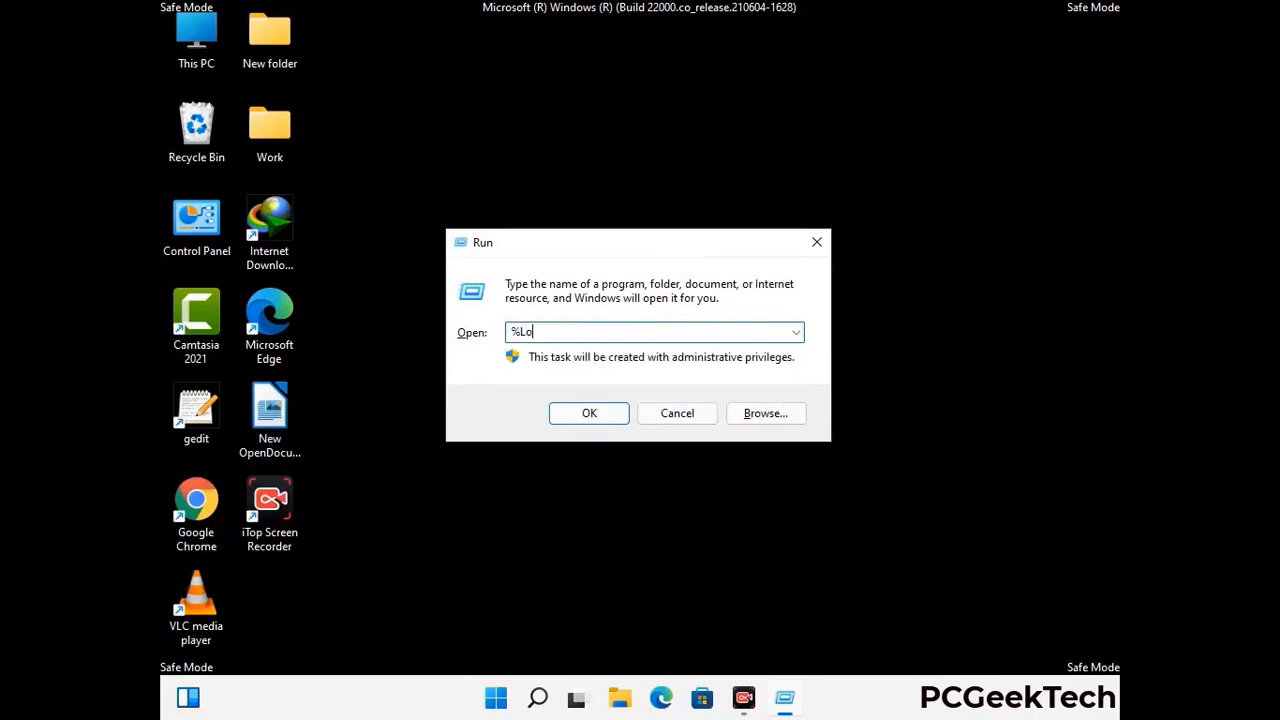
text(lAppData%)
key(Return)
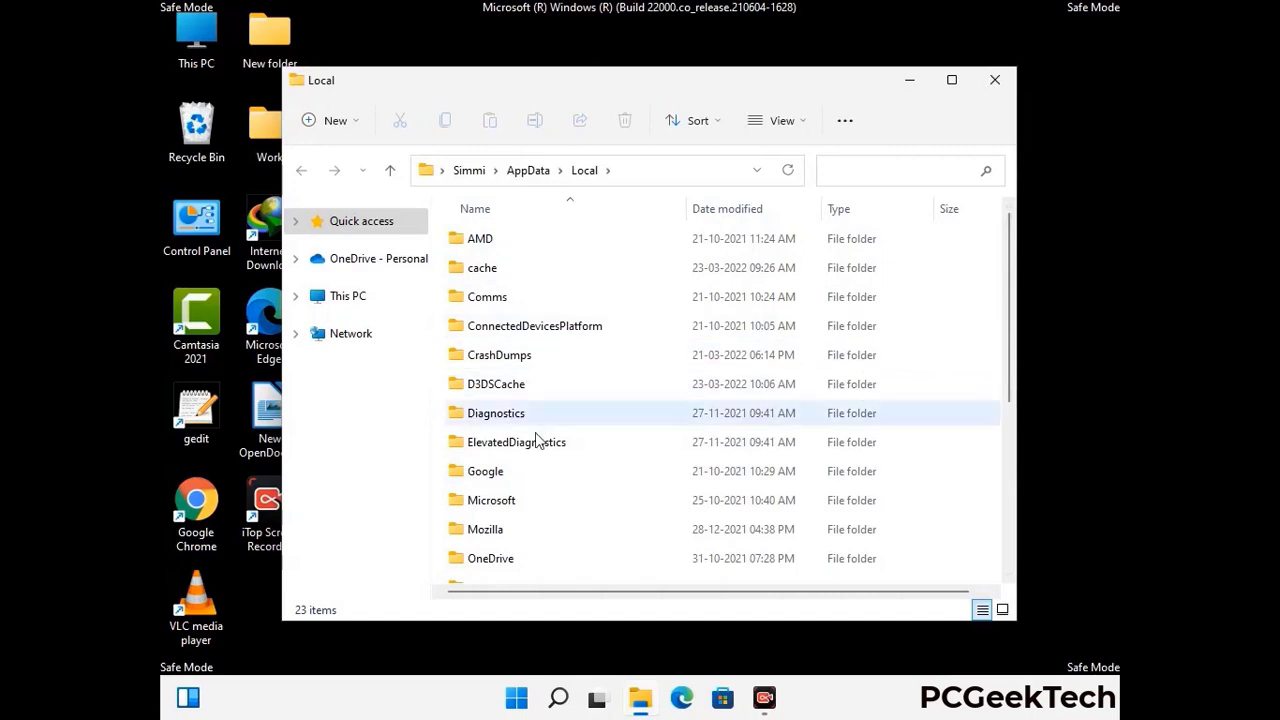
scroll(537, 441, down, 1)
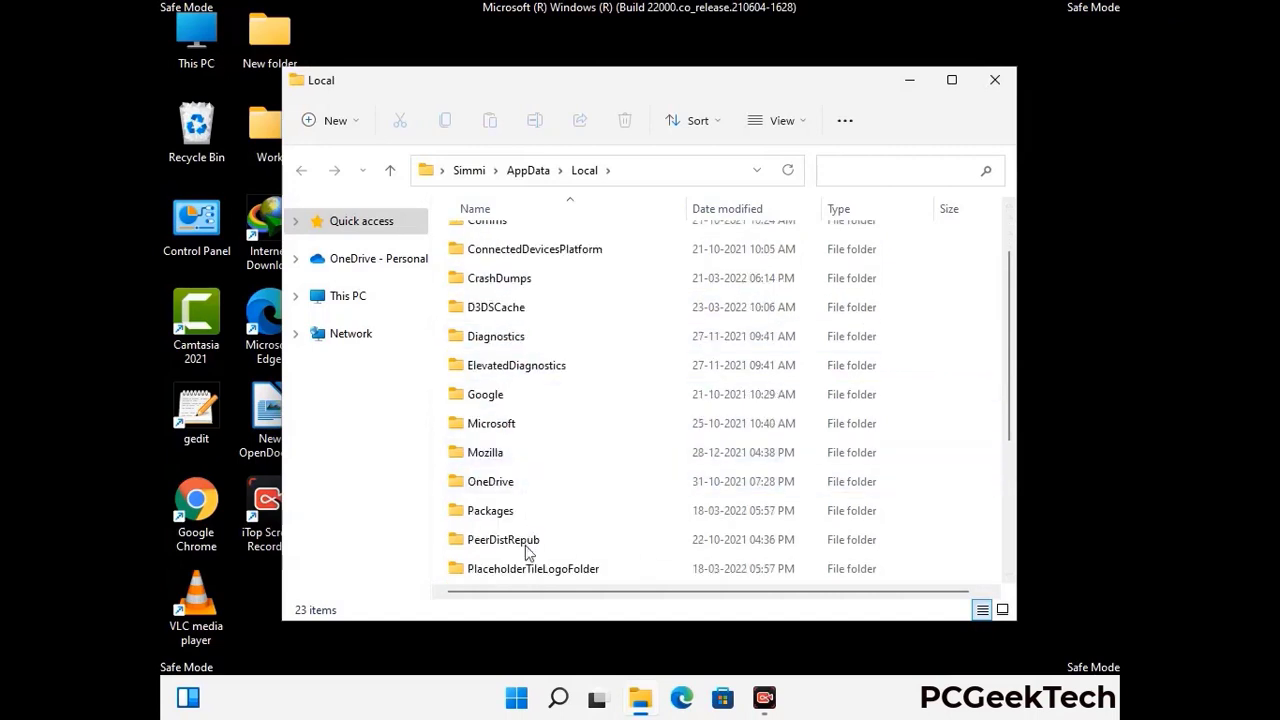
click(501, 459)
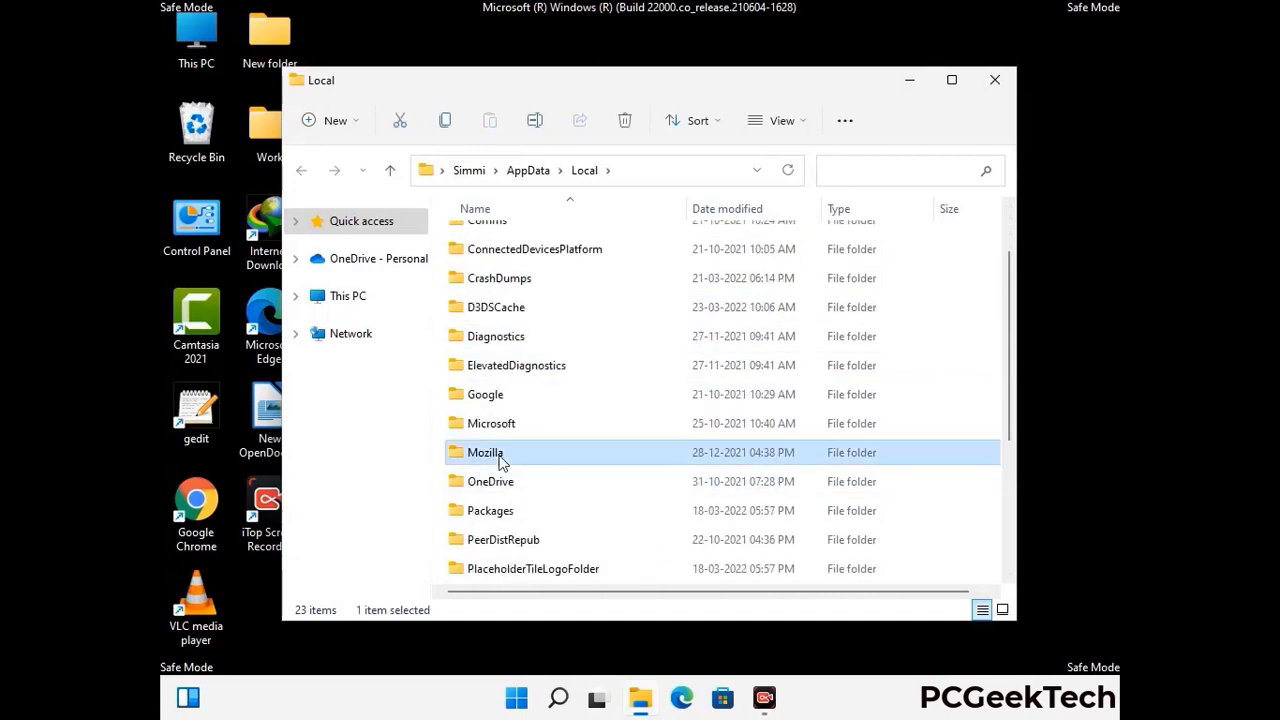
click(623, 130)
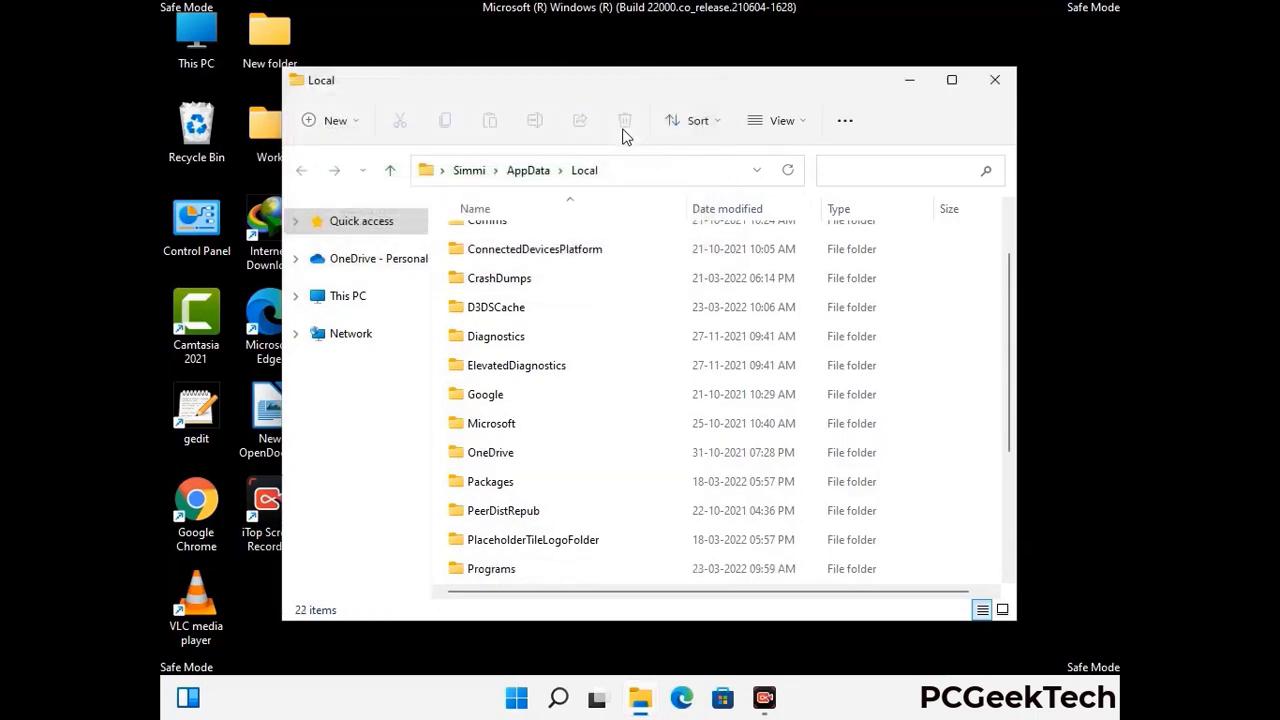
click(996, 88)
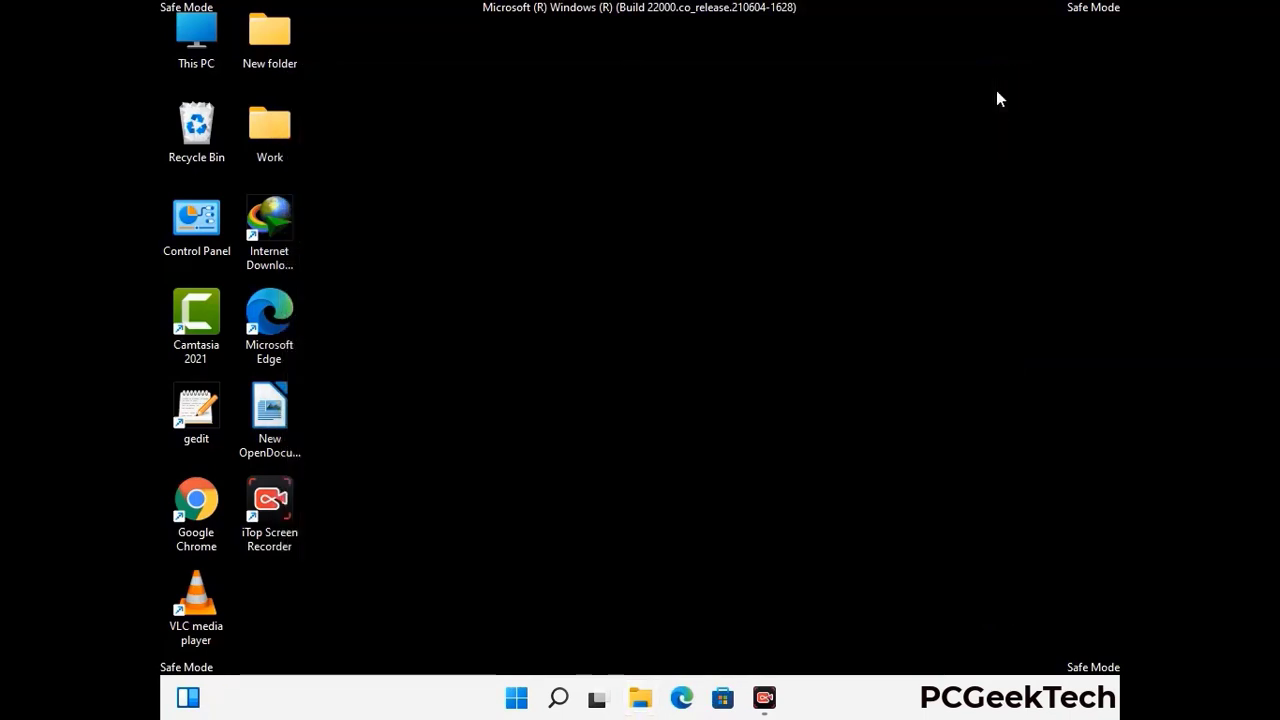
- Open %ProgramData%, delete its Mozilla folder, and close the window
key(super+r)
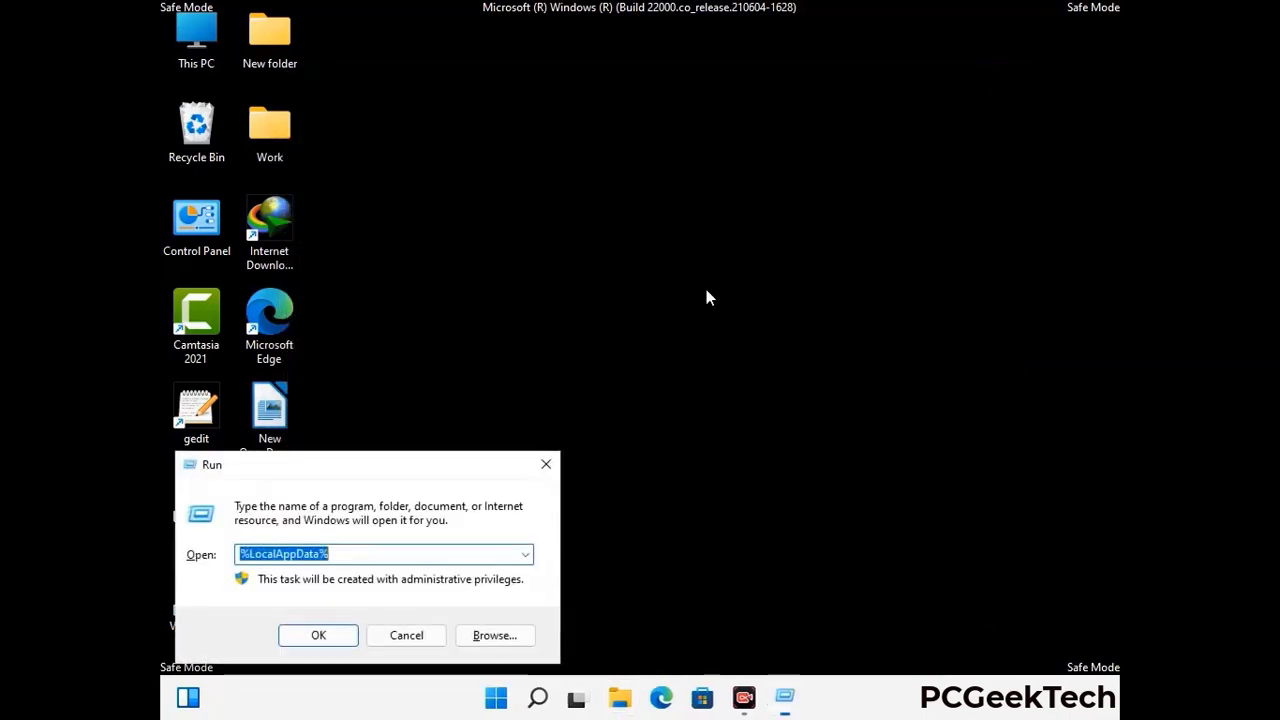
drag(353, 465, 586, 263)
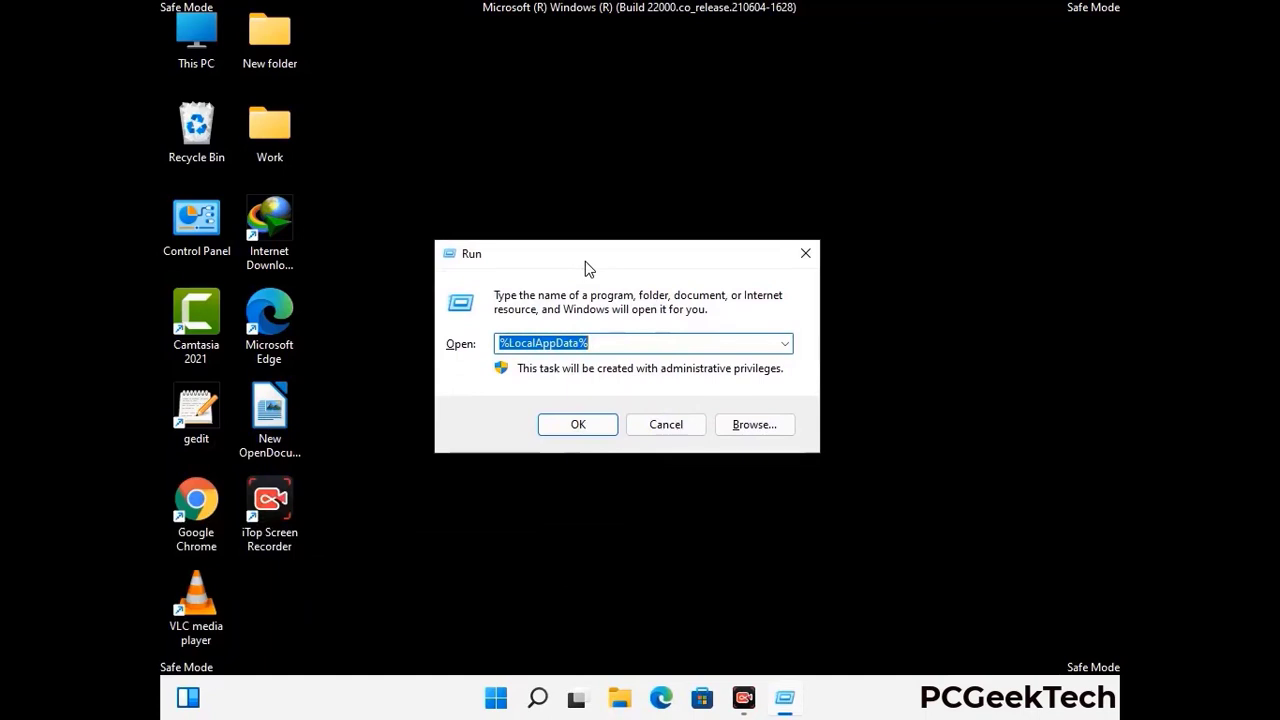
text(%)
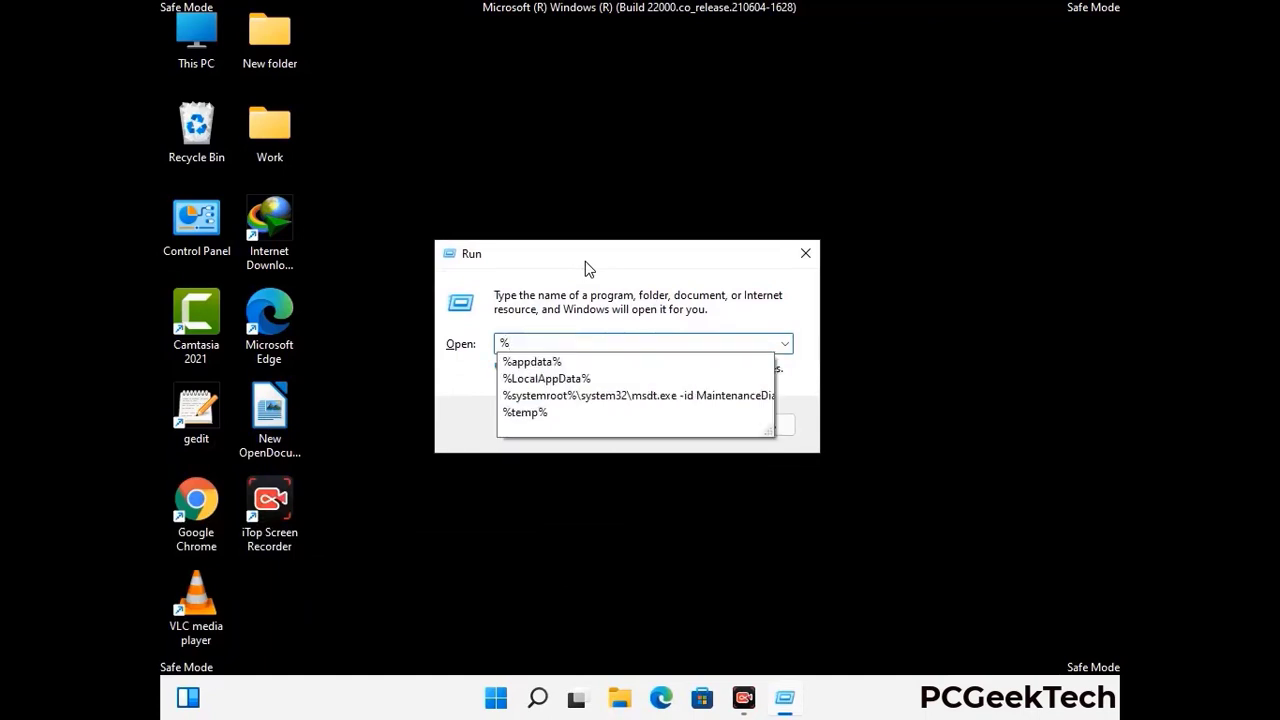
text(ProgramData%)
key(Return)
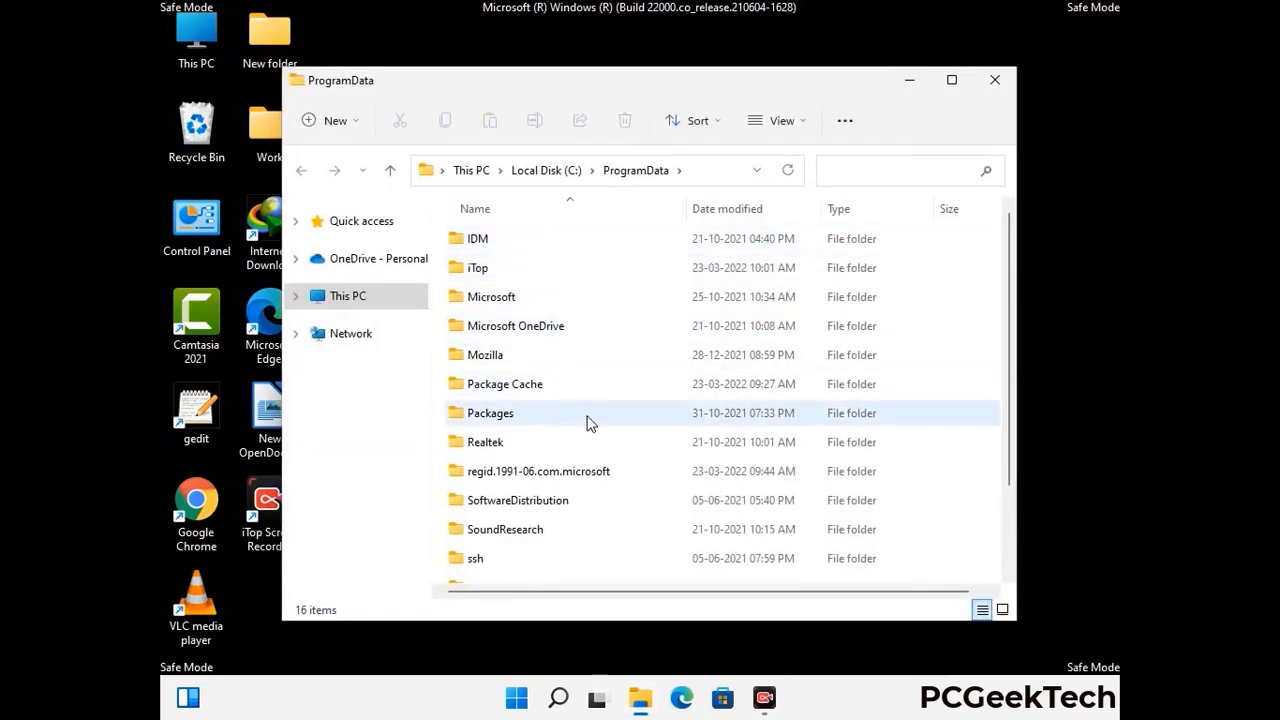
scroll(588, 423, down, 2)
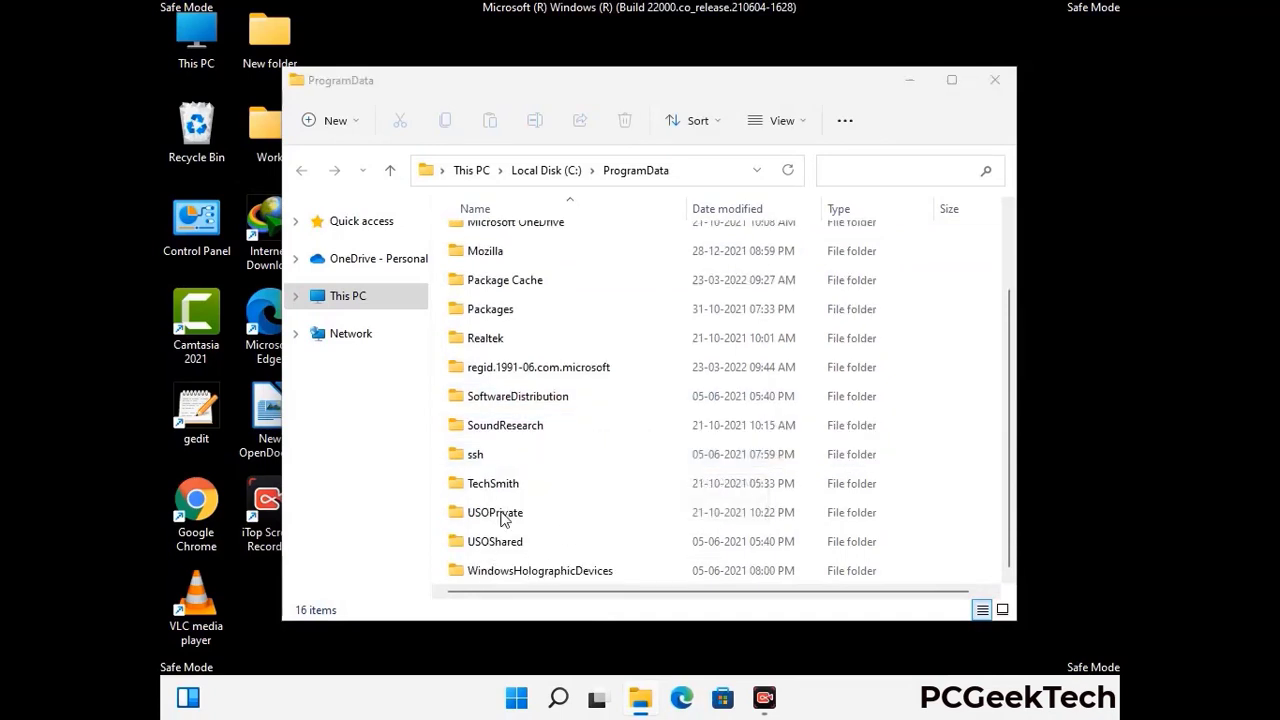
click(506, 252)
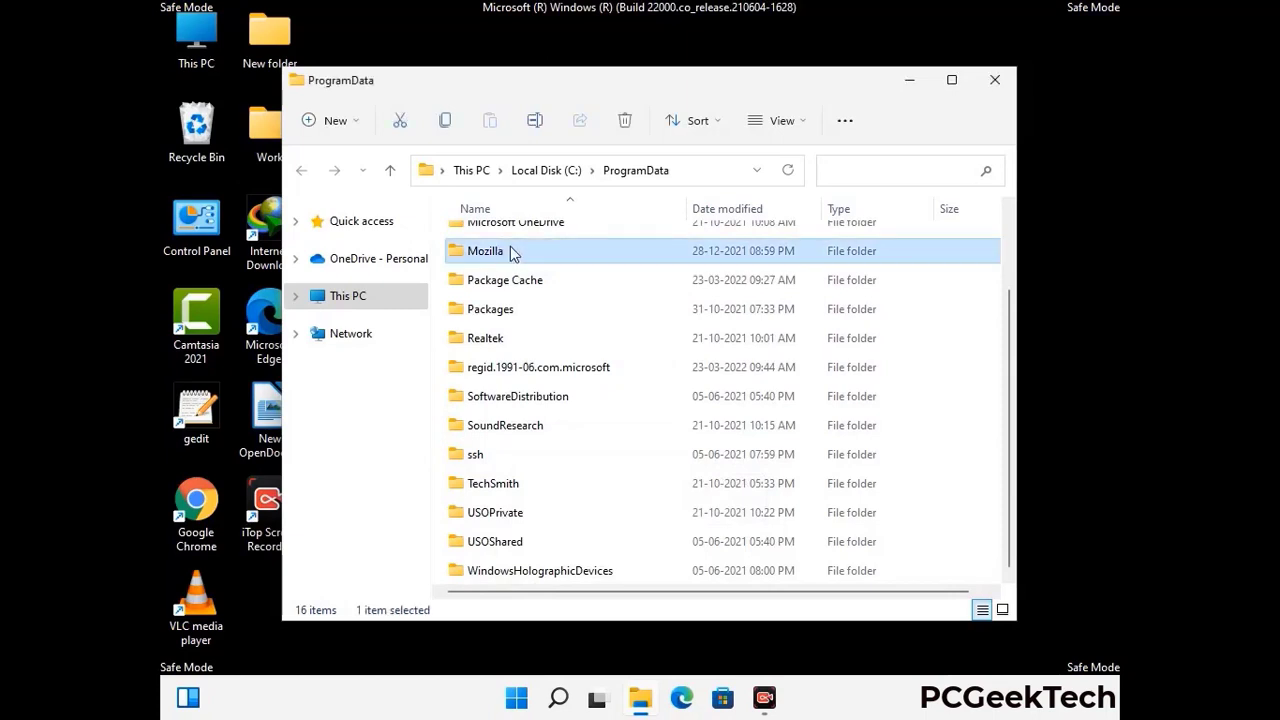
click(626, 121)
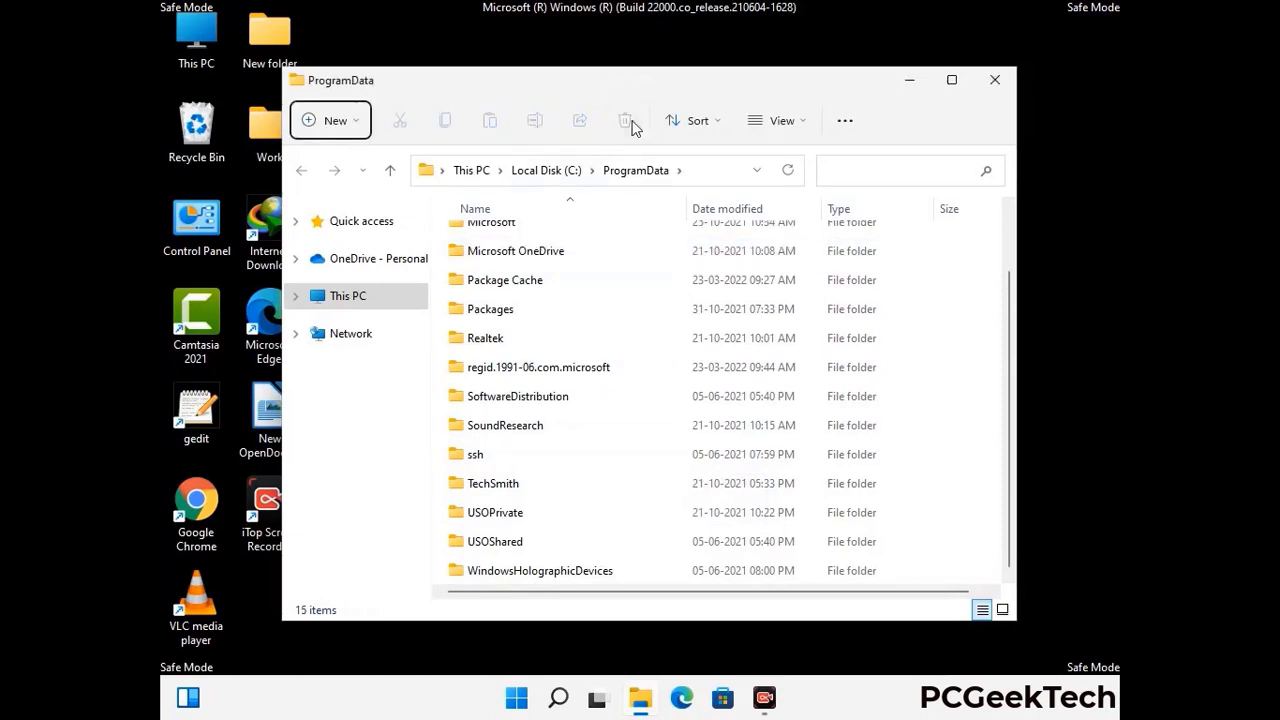
scroll(700, 360, up, 1)
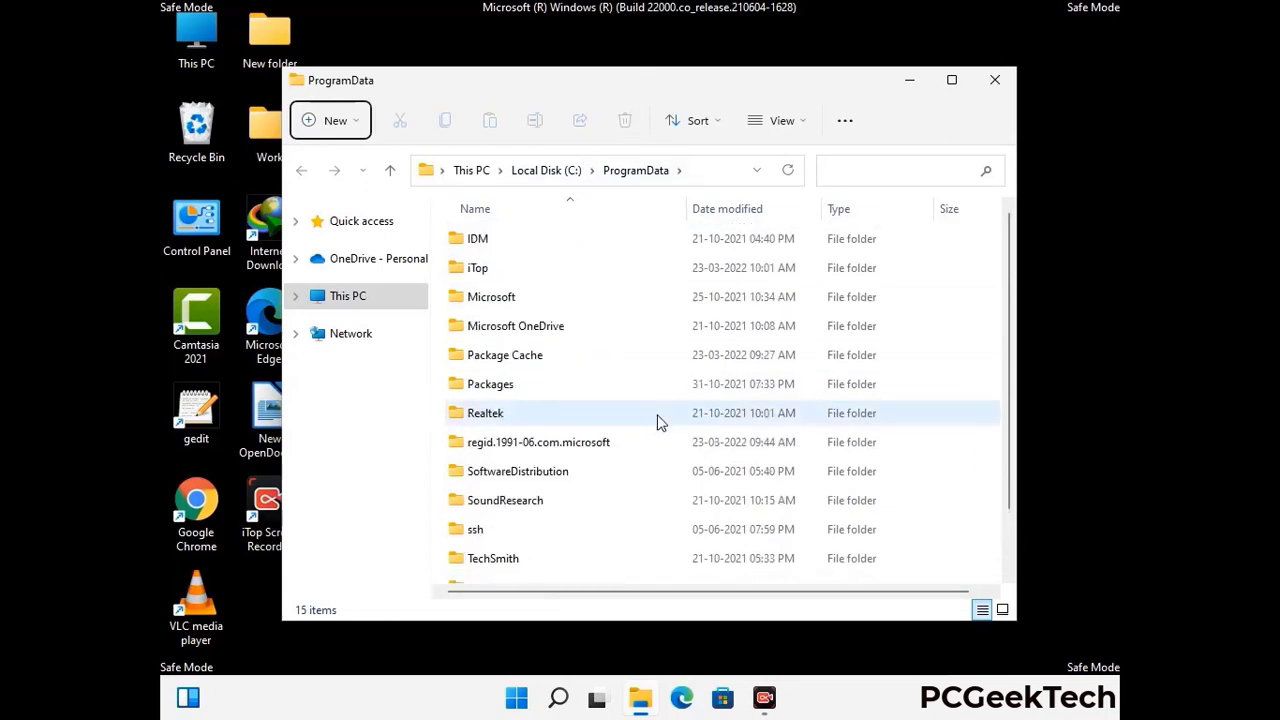
click(1000, 79)
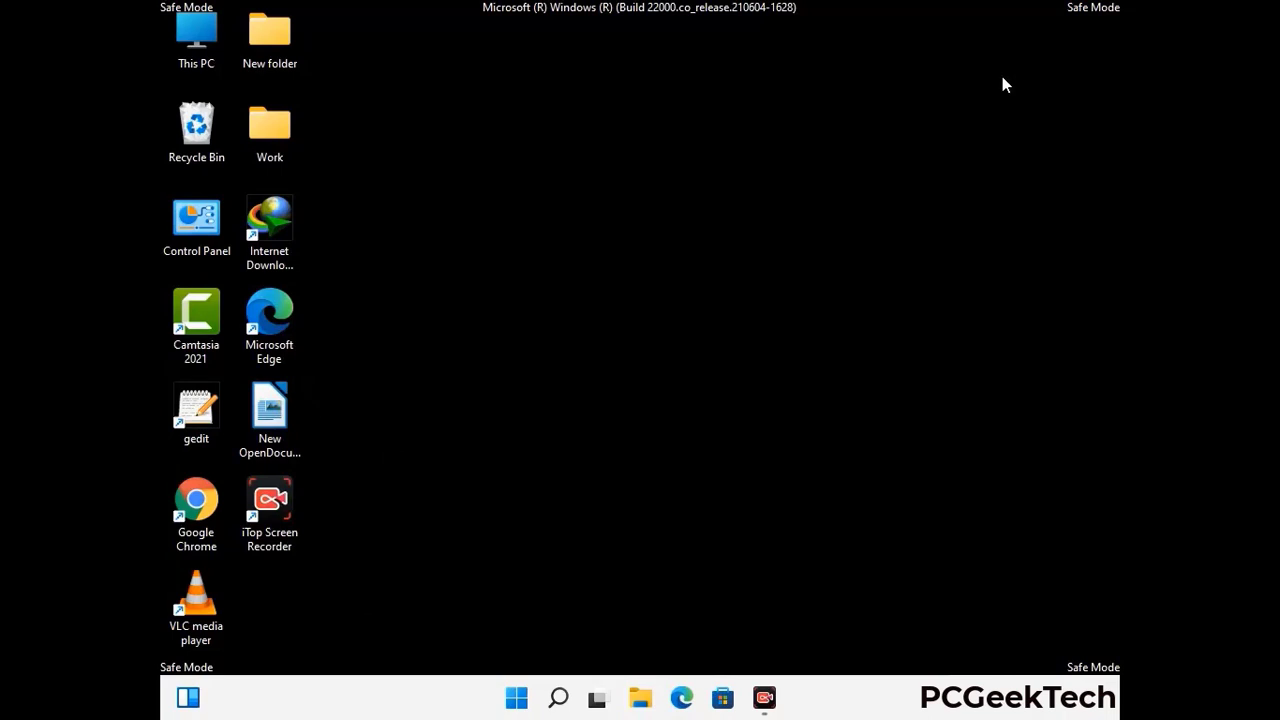
- Launch %WinDir% from the Run dialog to open the C:\Windows folder
key(super+r)
drag(417, 463, 667, 258)
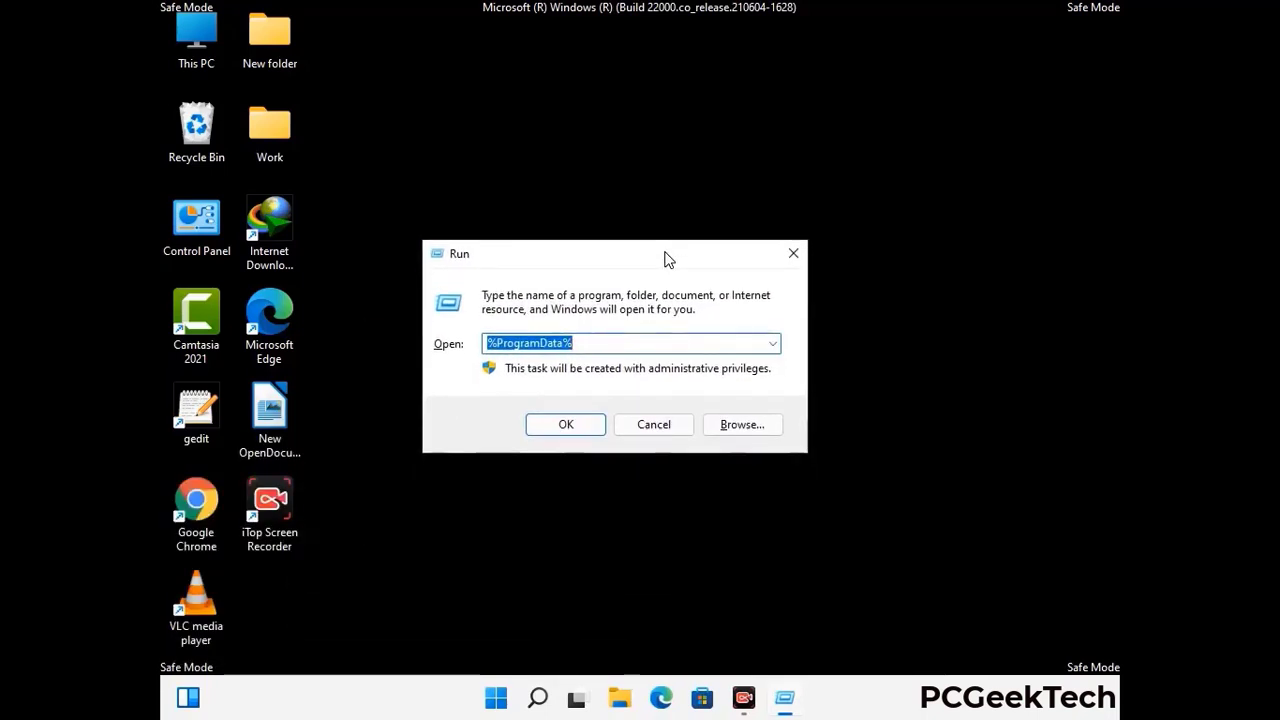
text(%WinDir%)
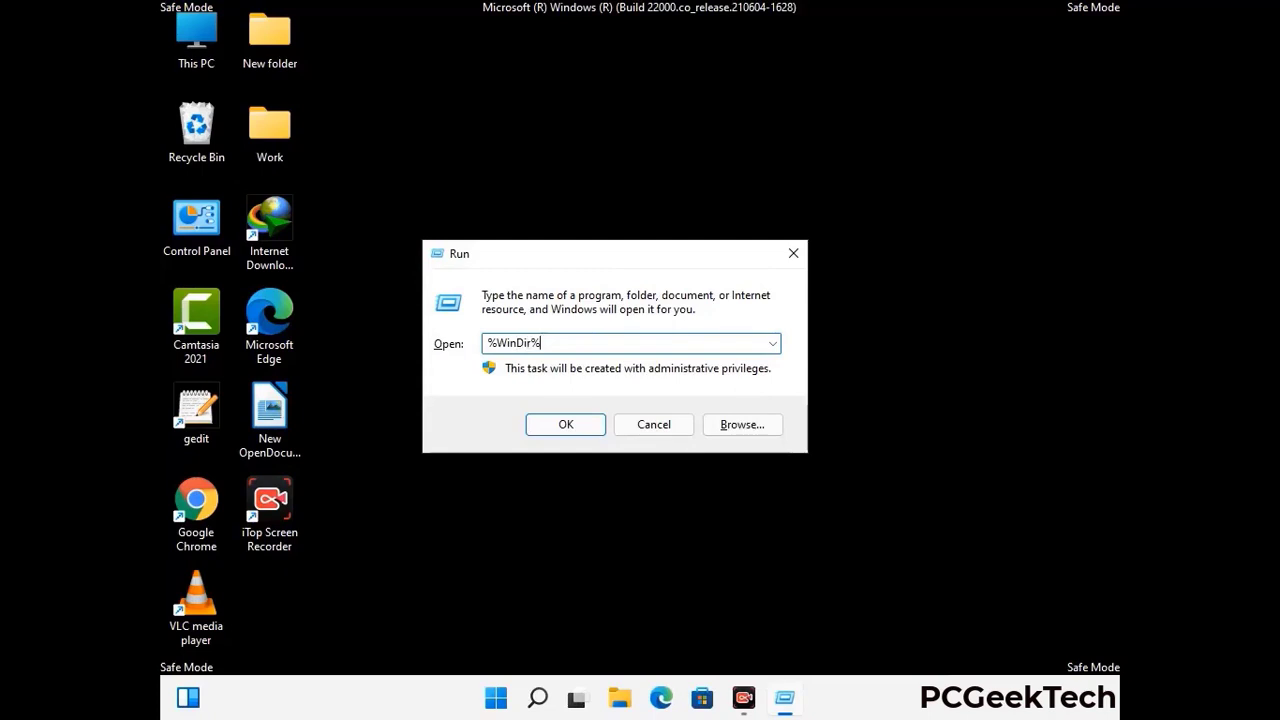
key(Return)
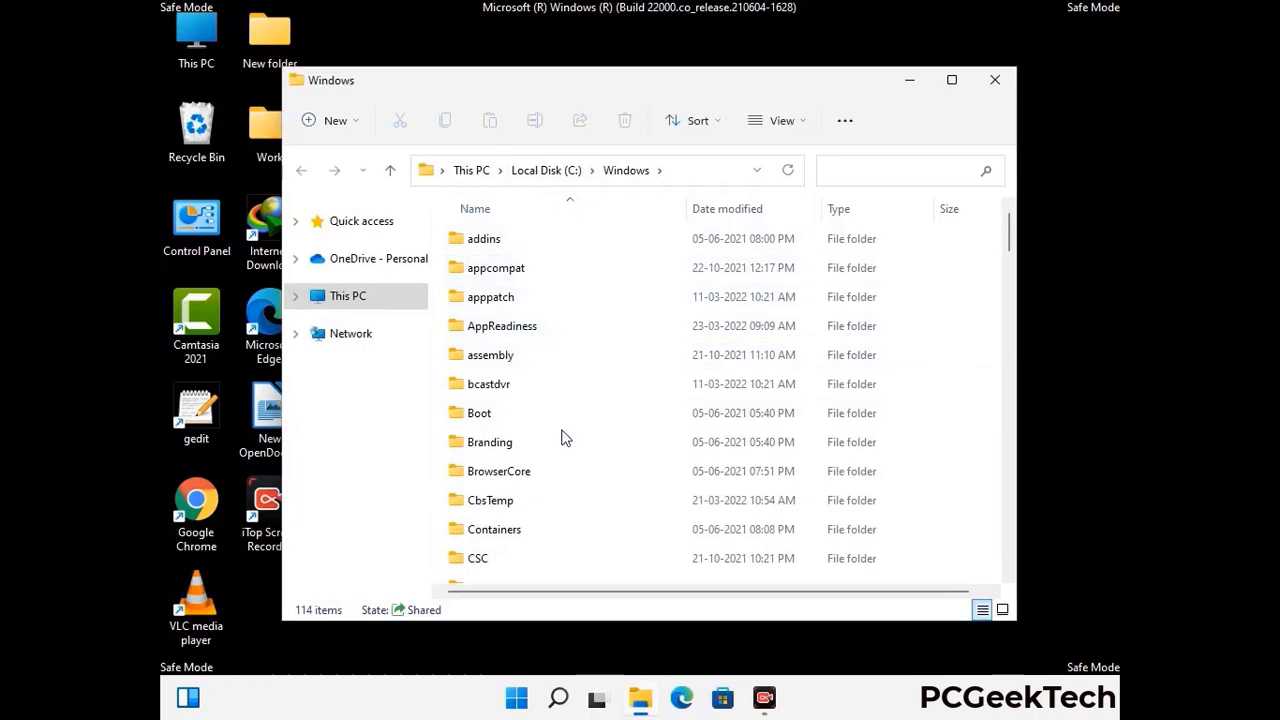
- Scroll through the 114 items in C:\Windows, then close the window
scroll(563, 438, down, 2)
scroll(563, 447, down, 1)
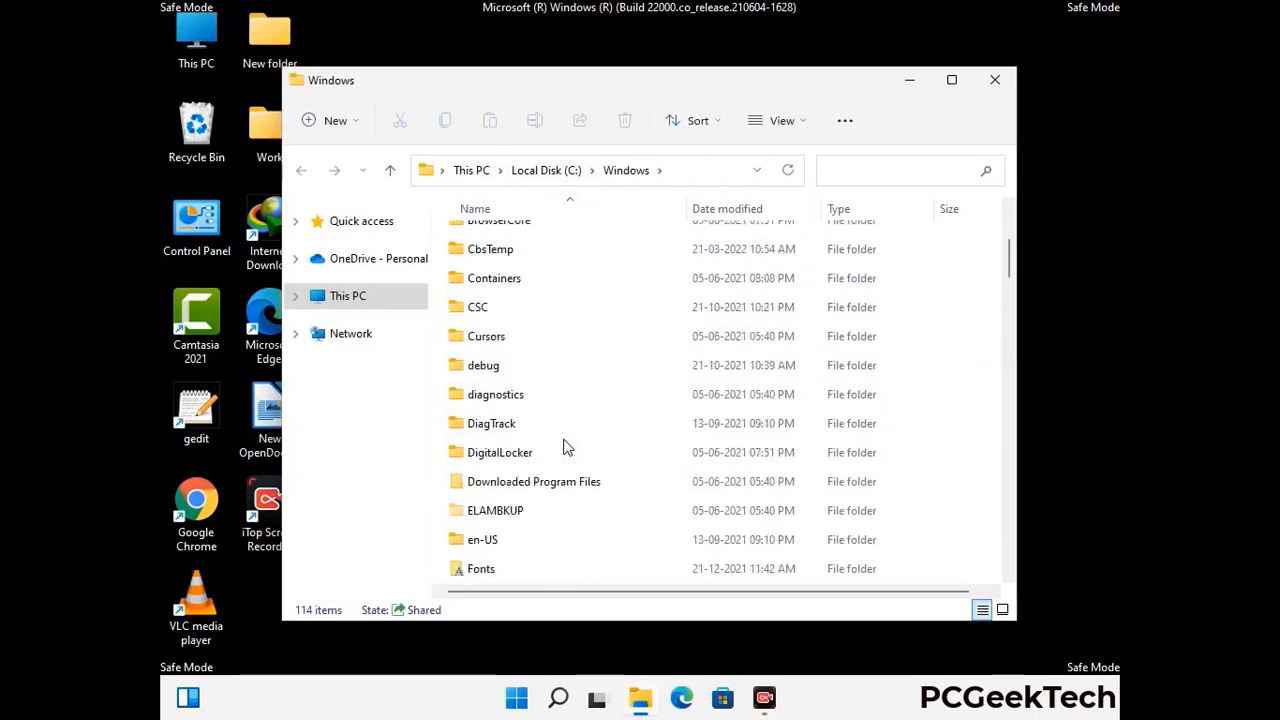
scroll(563, 447, down, 1)
scroll(563, 450, down, 4)
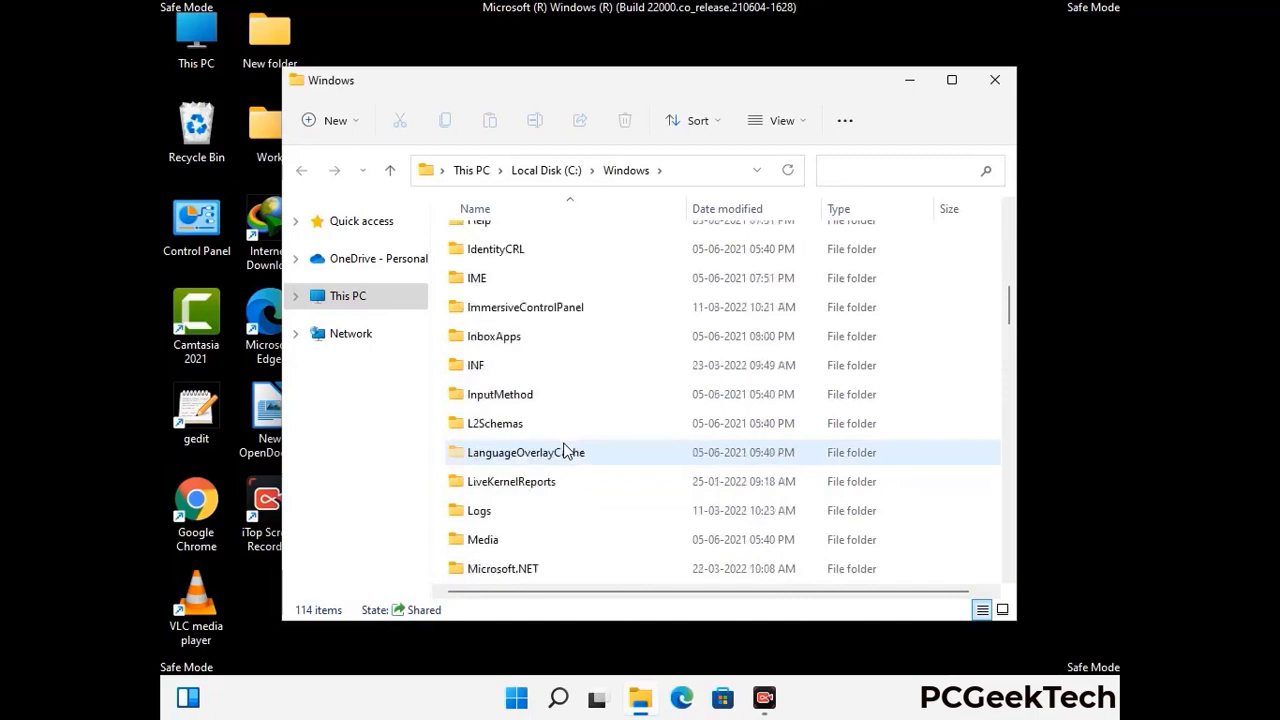
scroll(563, 450, down, 1)
scroll(563, 450, down, 6)
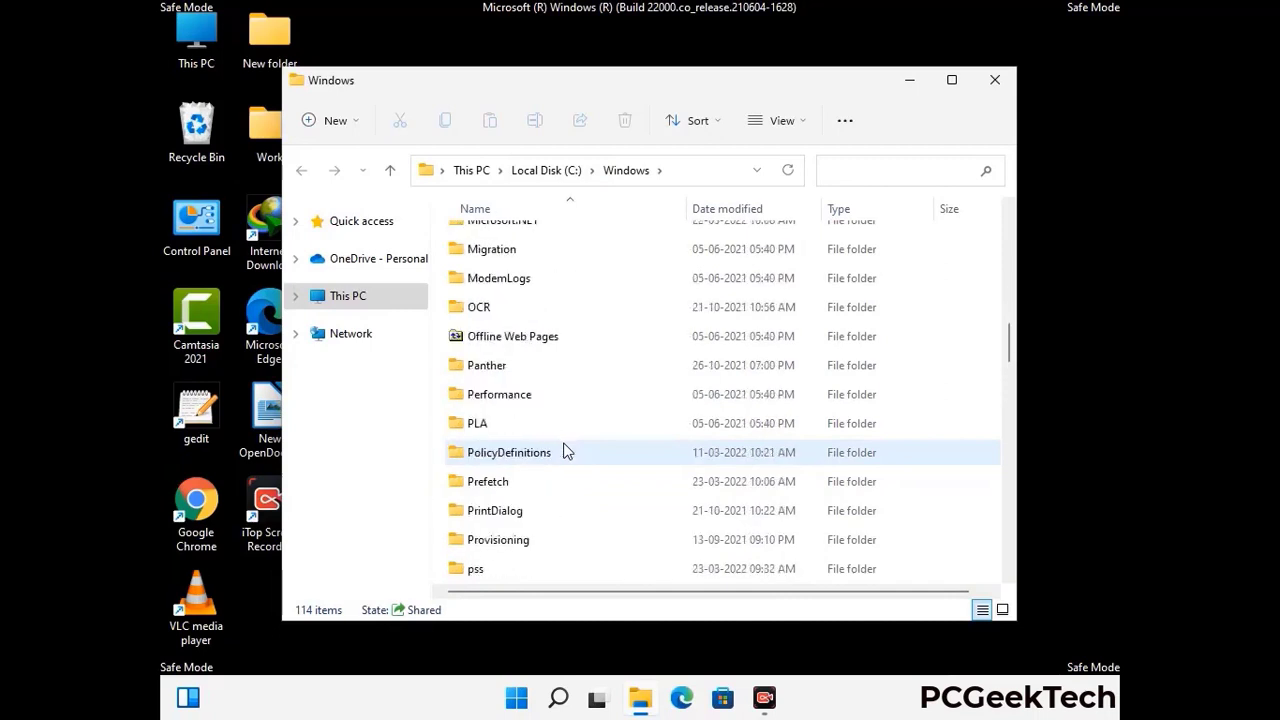
scroll(563, 450, down, 7)
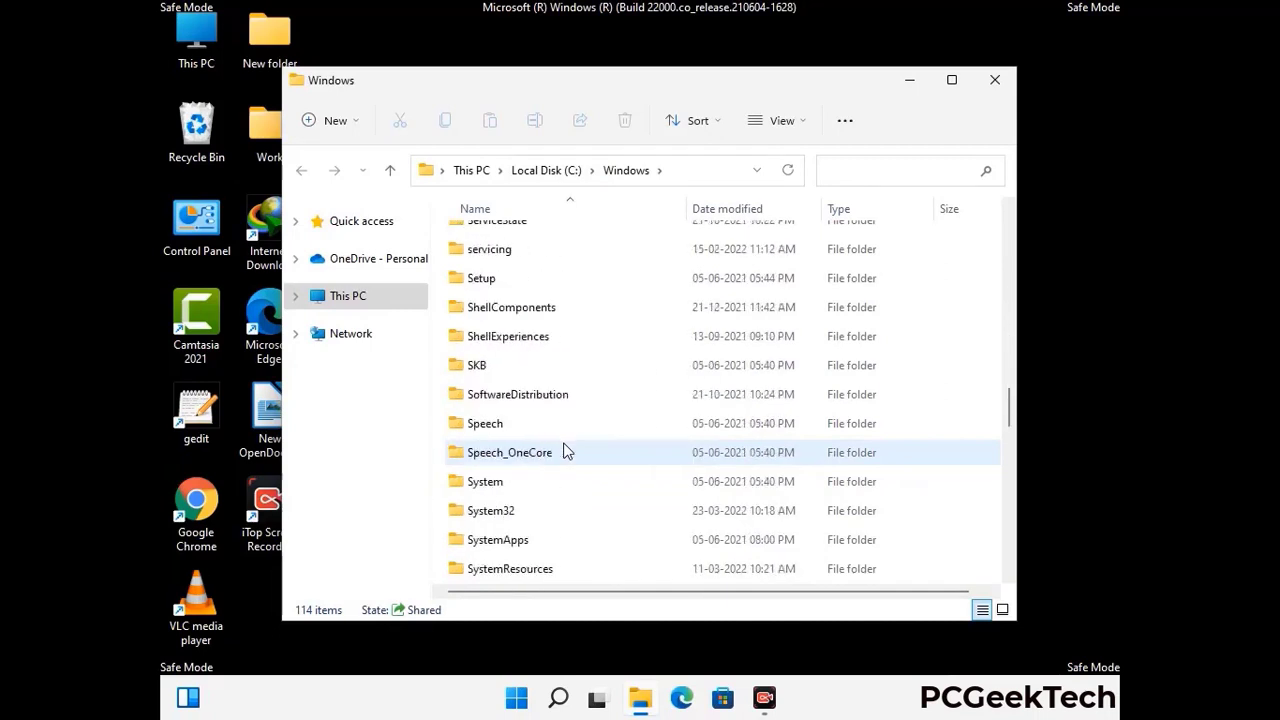
scroll(563, 450, down, 12)
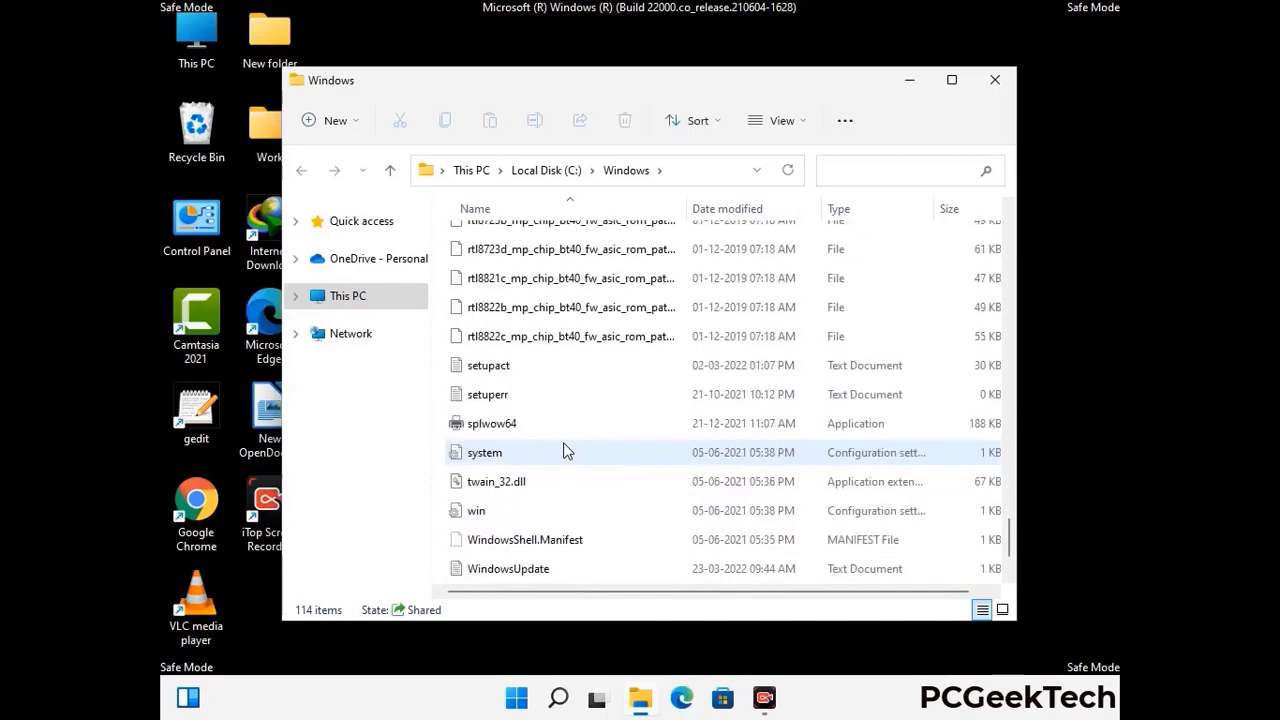
scroll(563, 450, down, 1)
scroll(563, 450, up, 13)
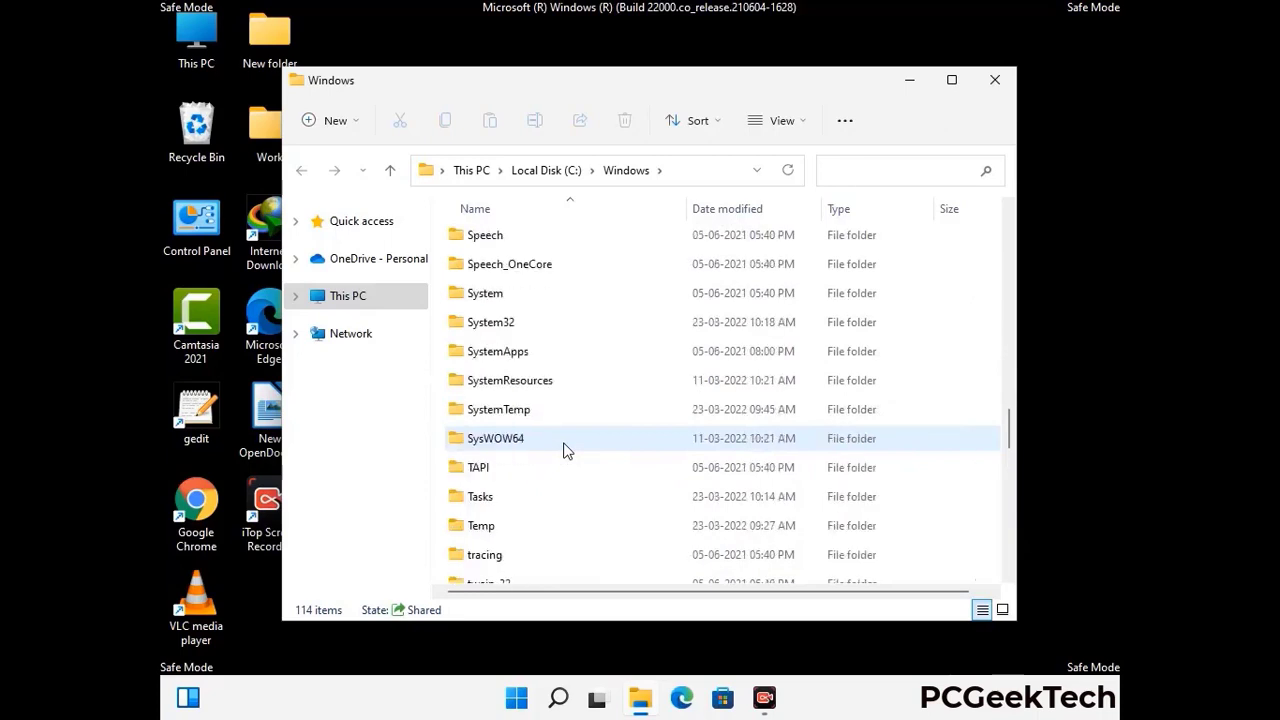
scroll(563, 450, up, 3)
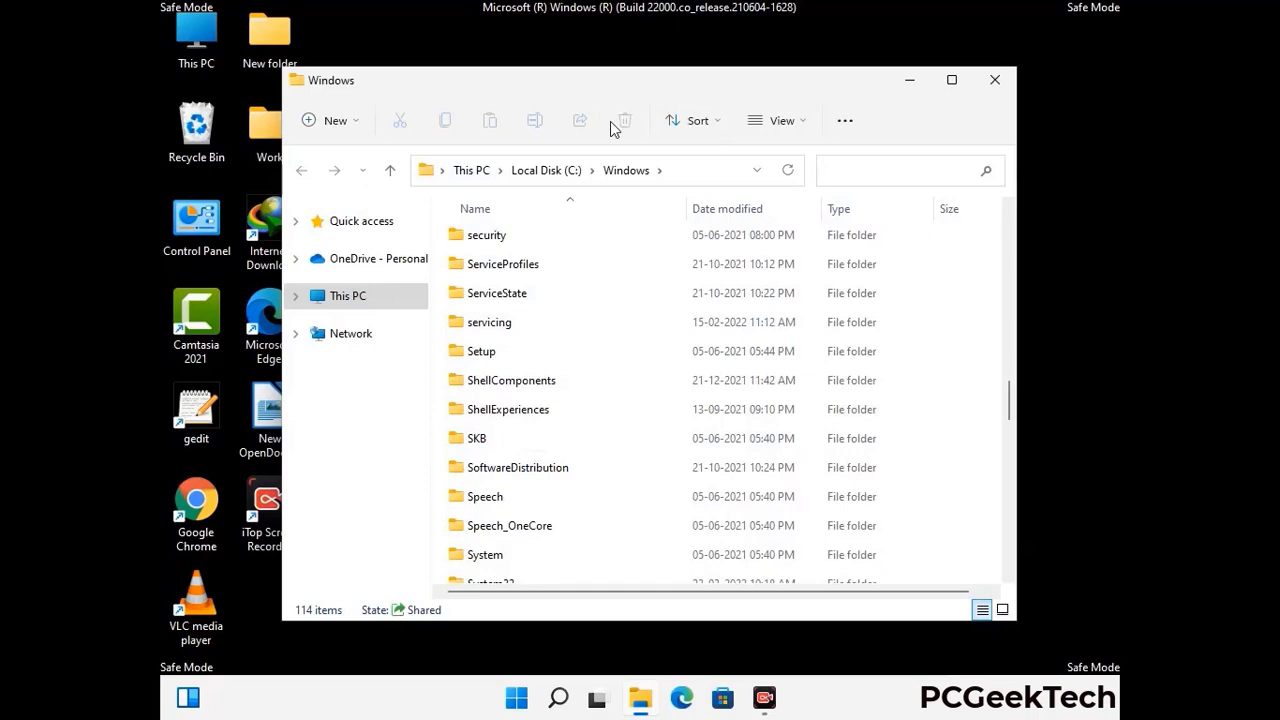
click(996, 80)
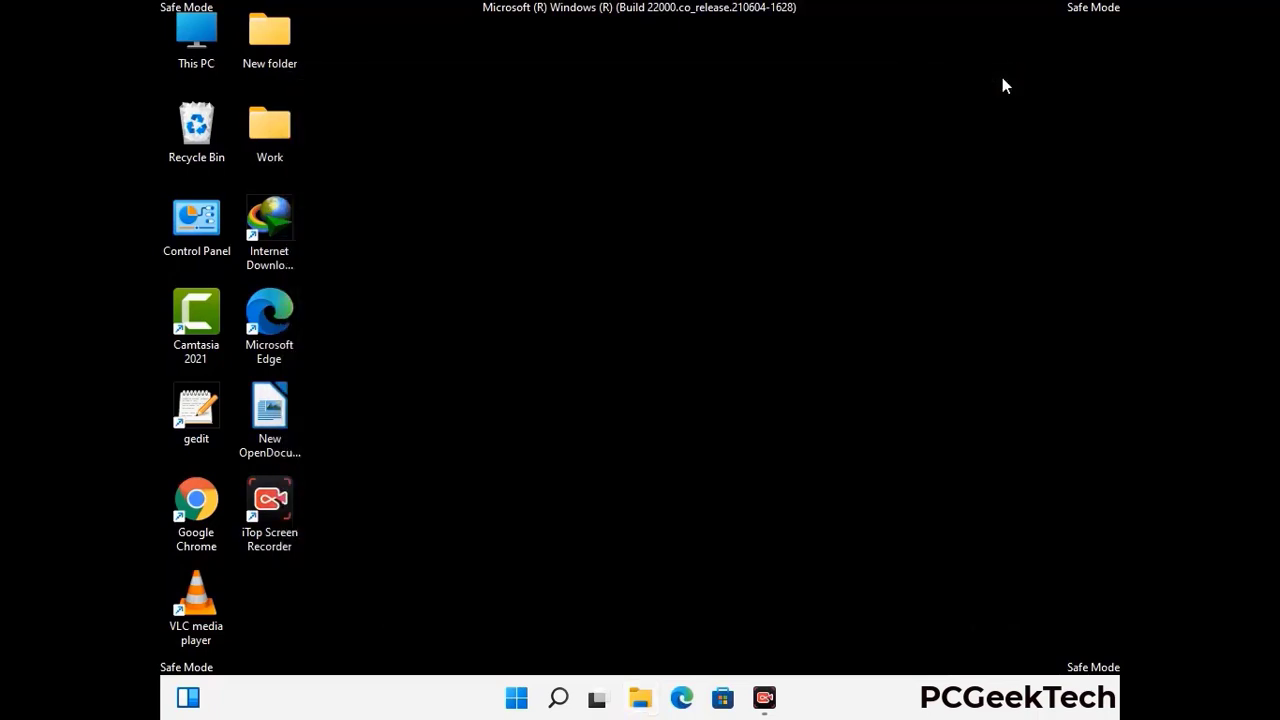
- Open %temp% from the Run box, delete all of its items, and close the folder
key(super+r)
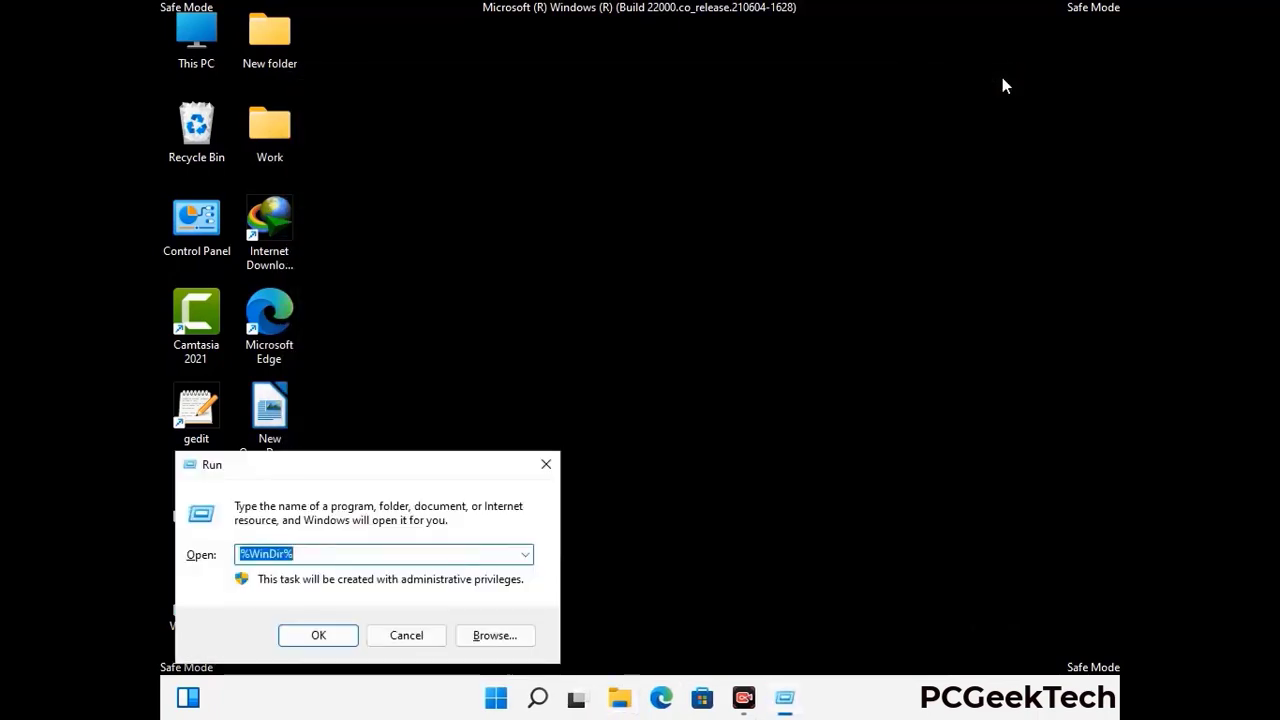
drag(426, 473, 725, 172)
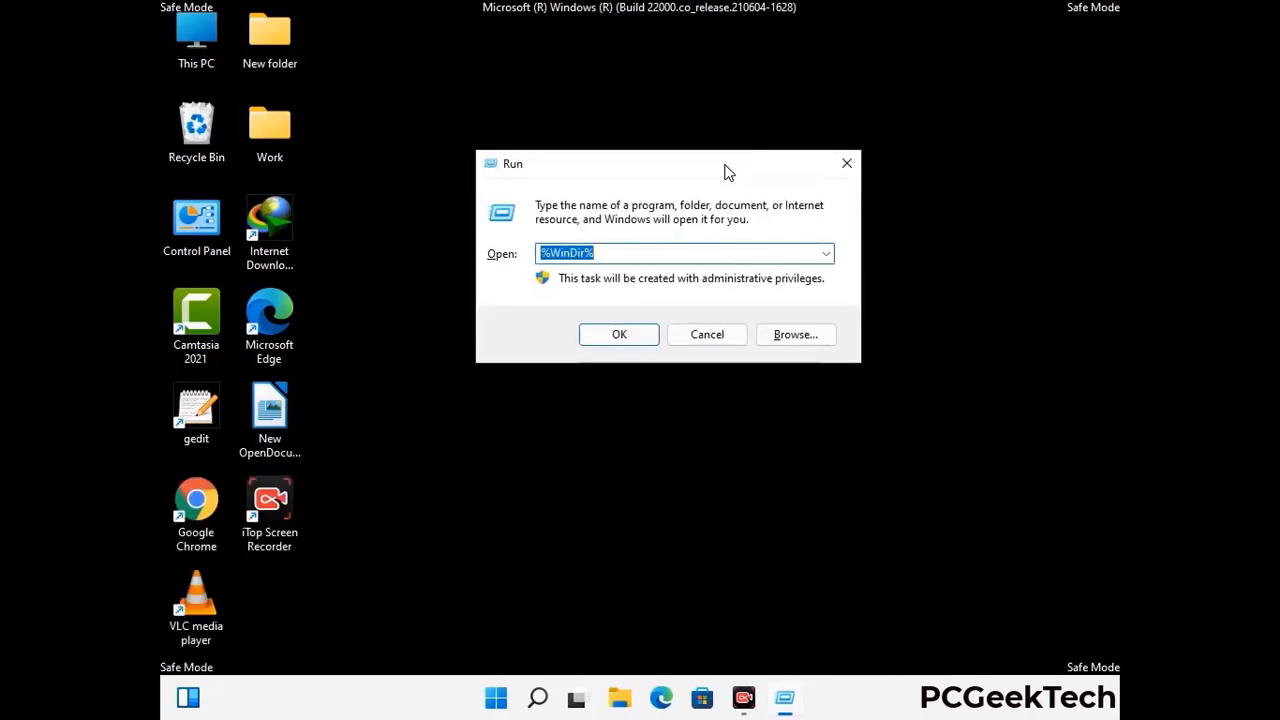
text(%temp%)
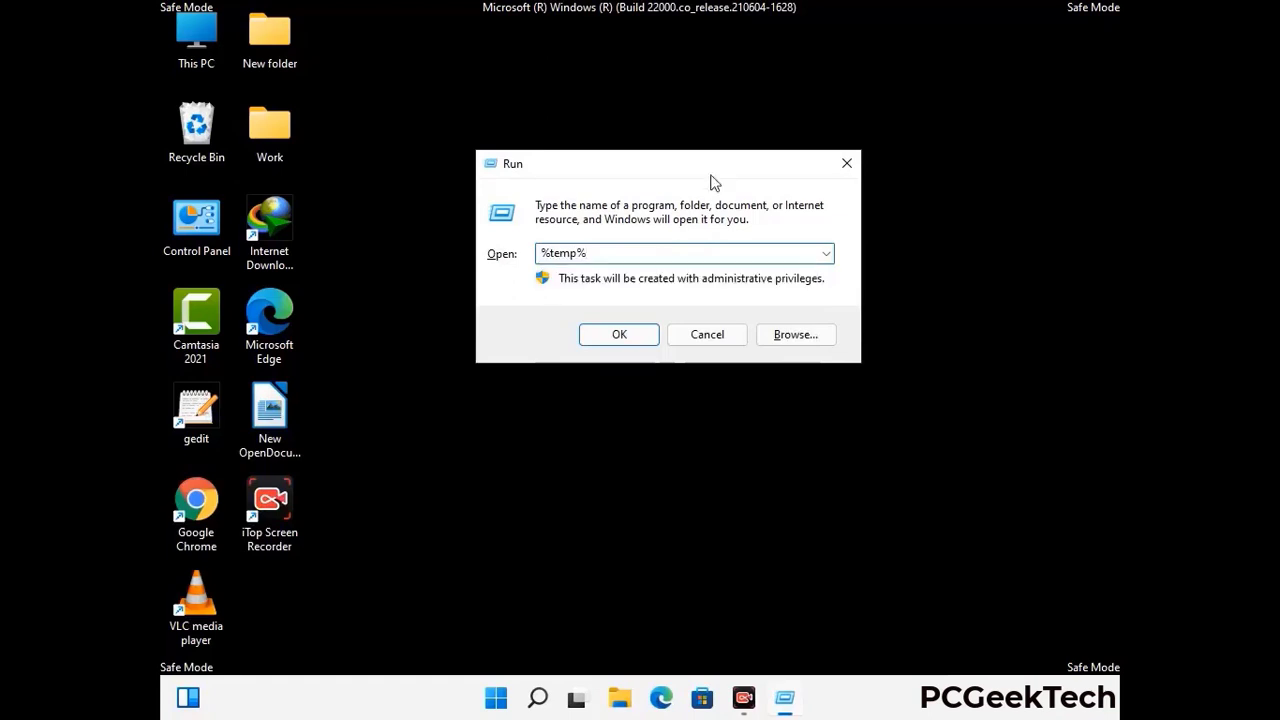
click(637, 330)
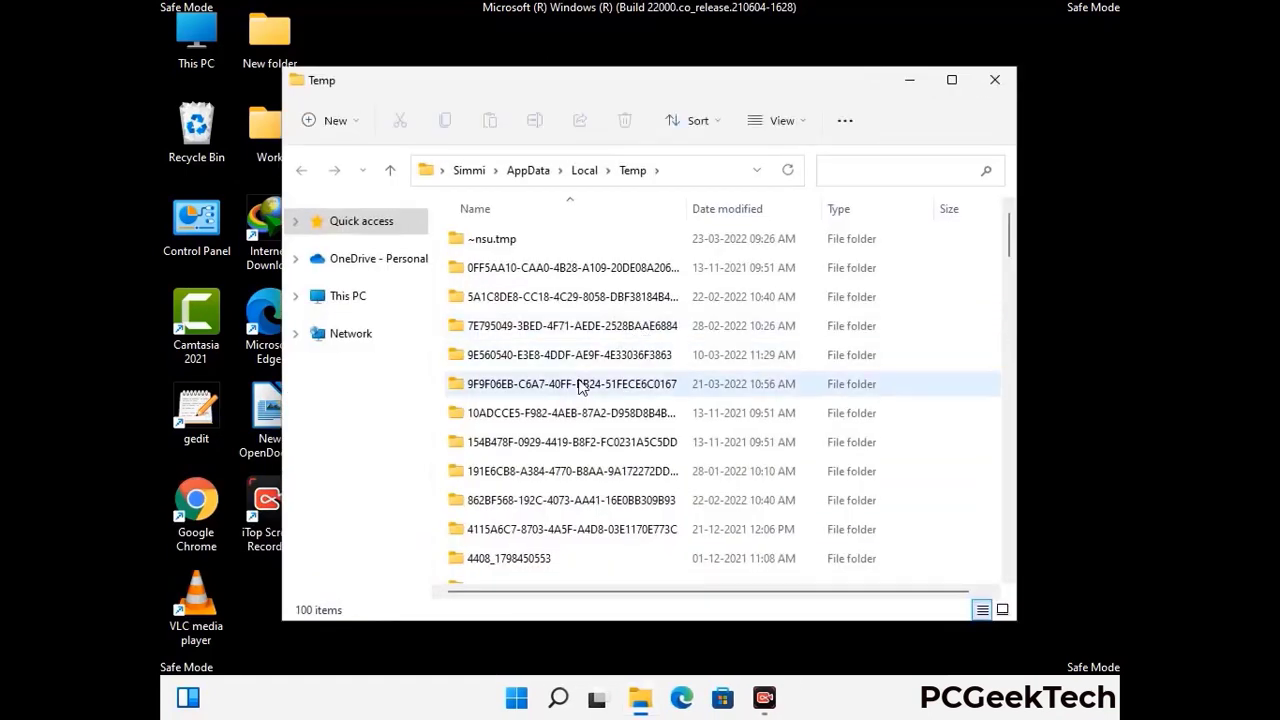
click(580, 384)
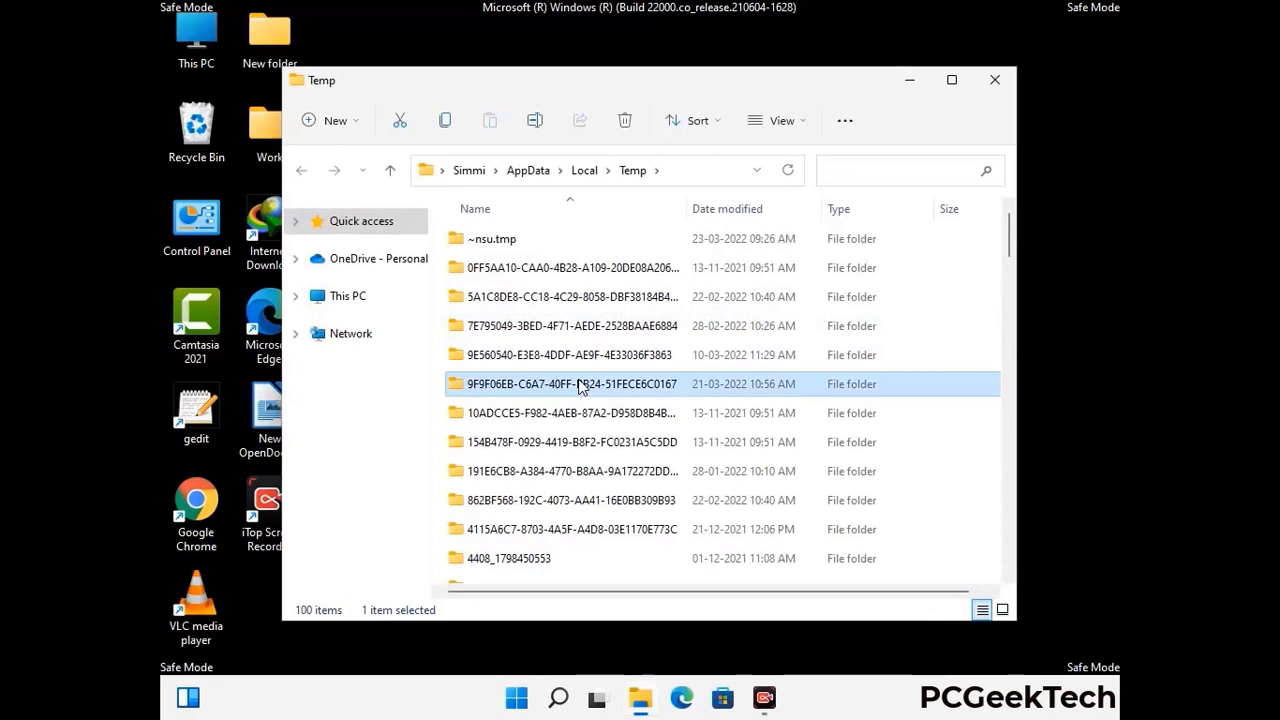
key(ctrl+a)
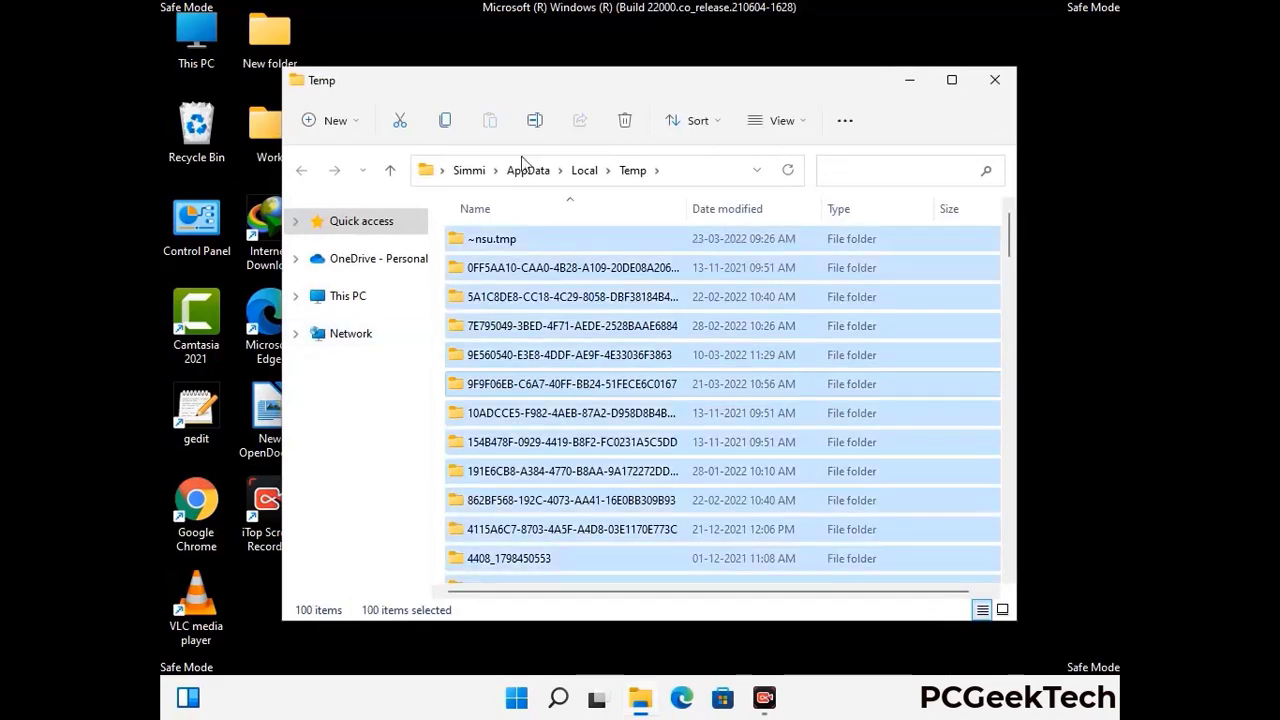
click(627, 121)
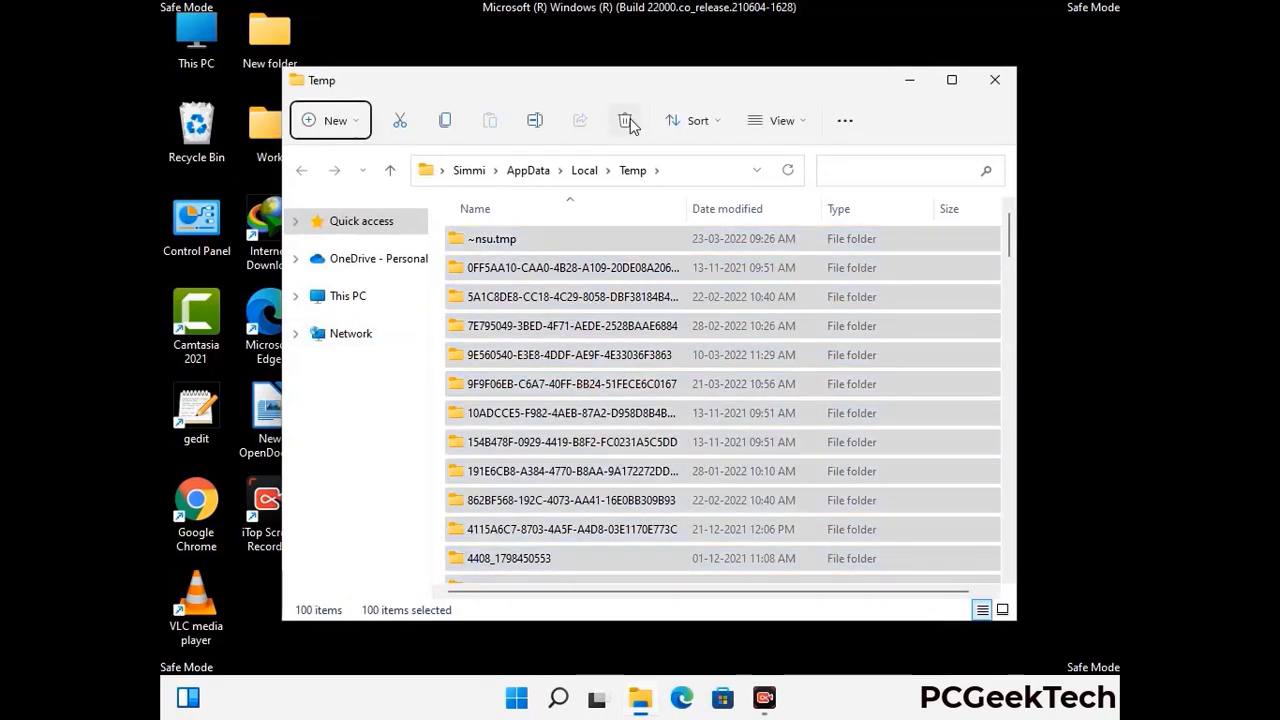
click(995, 80)
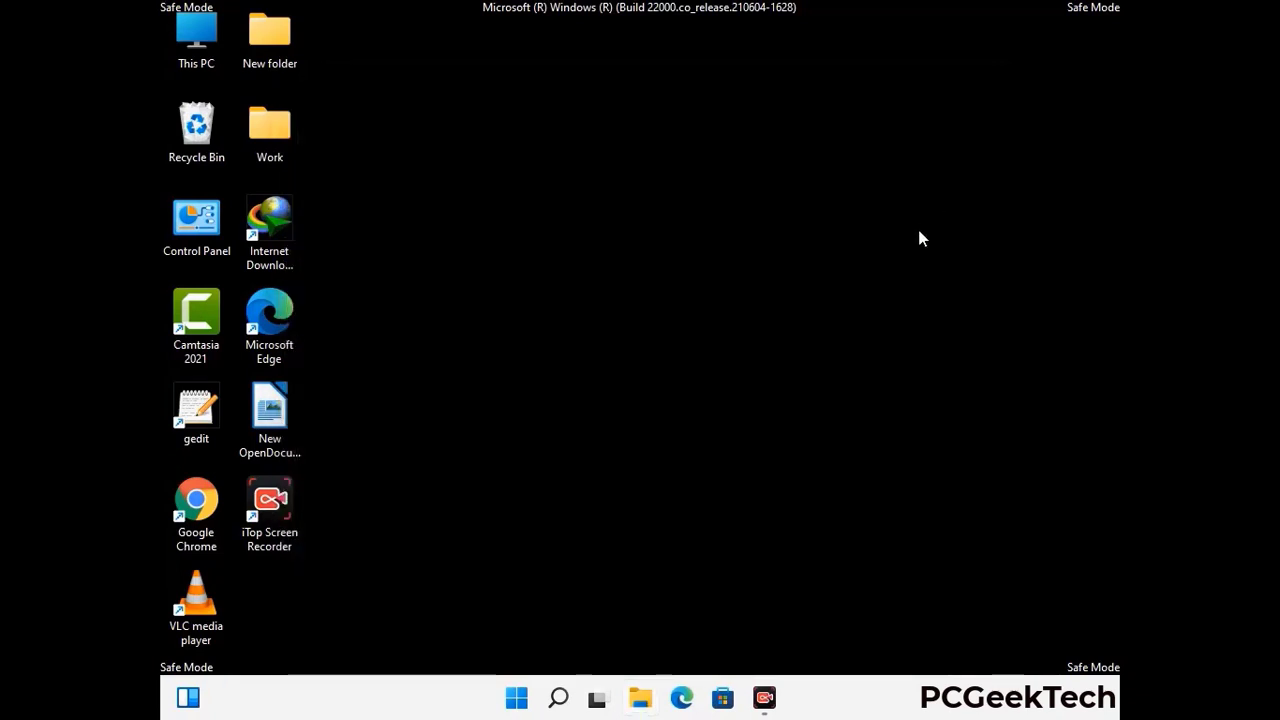
- Open 'temp' (C:\Windows\Temp) from Run, delete all six items, and close the window
key(super+r)
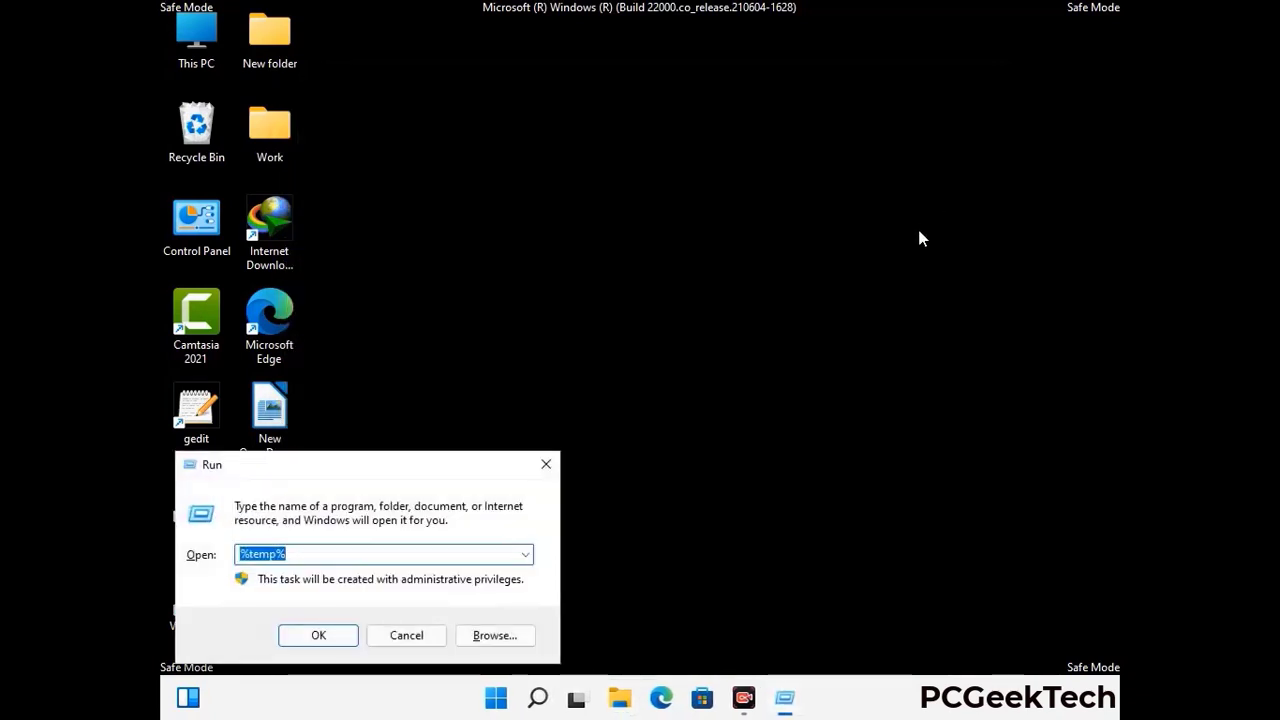
drag(433, 463, 730, 186)
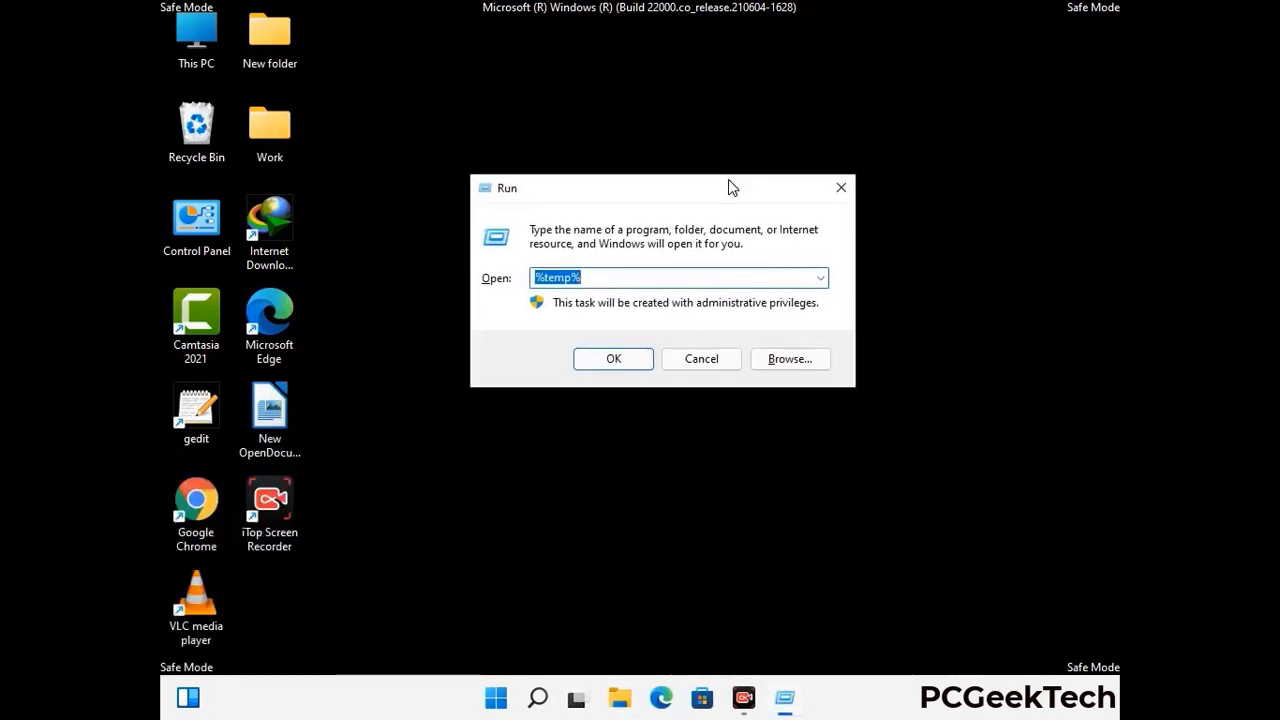
text(temp)
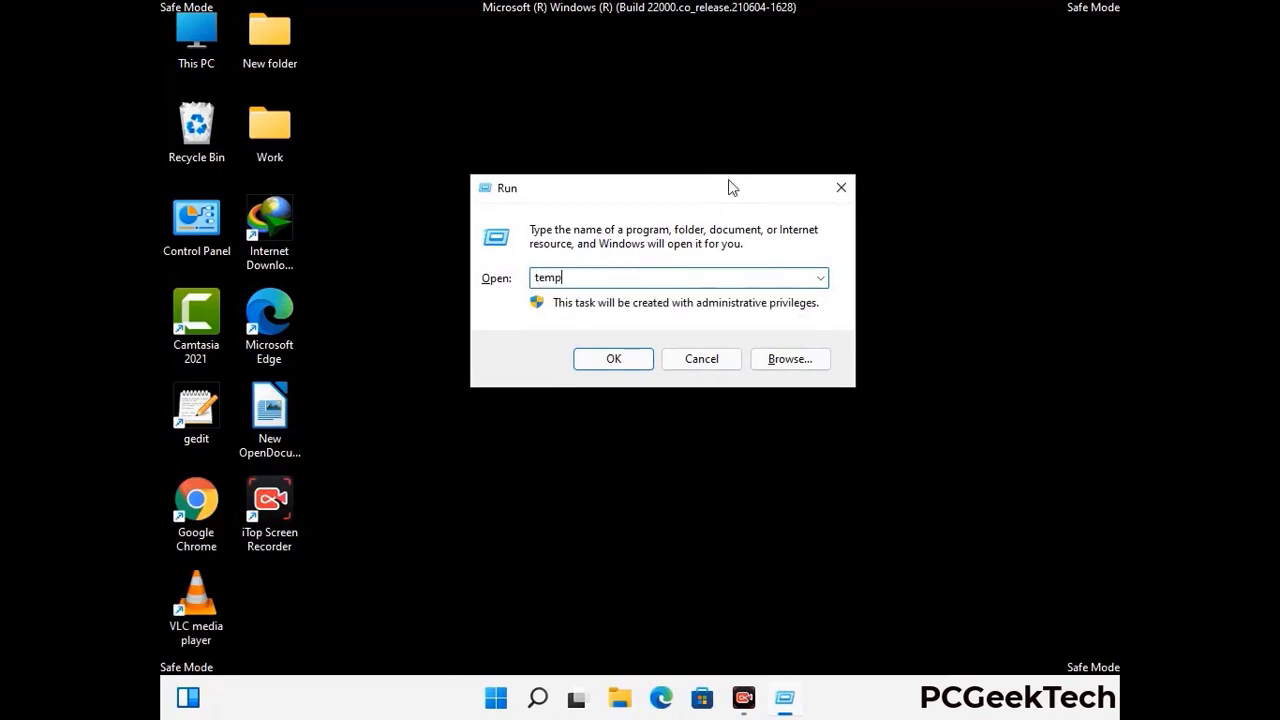
key(Return)
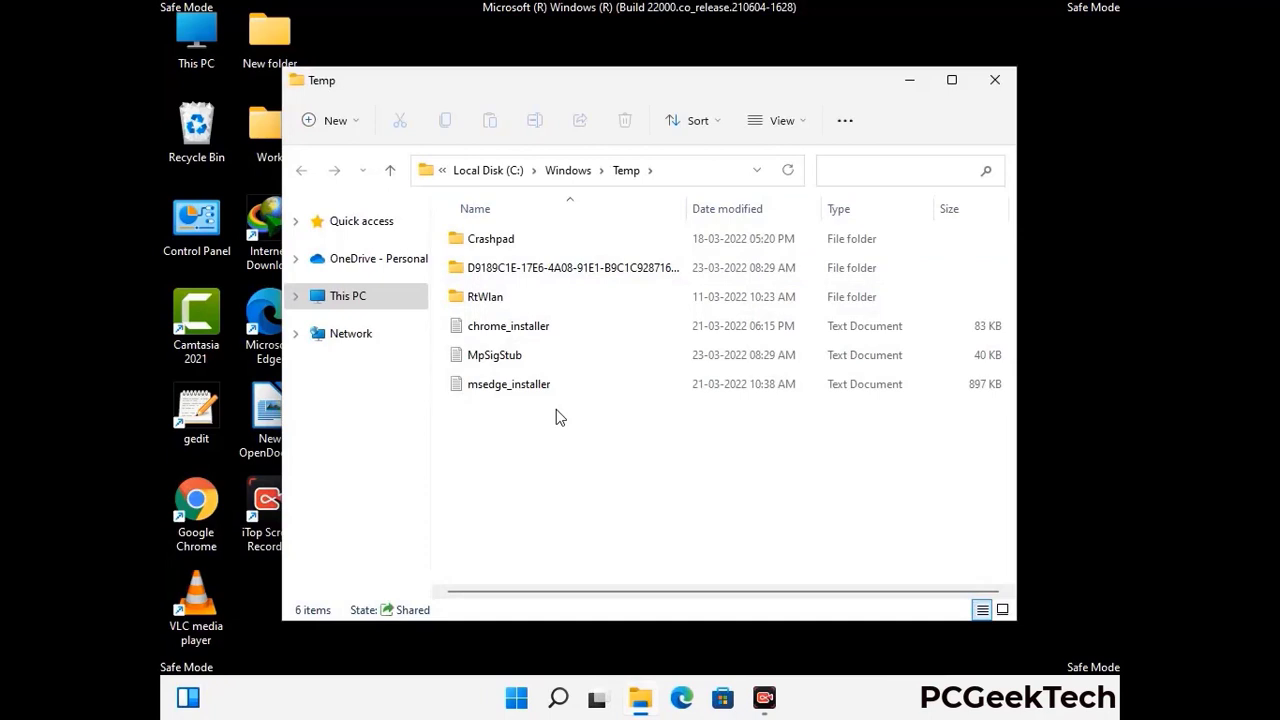
key(ctrl+a)
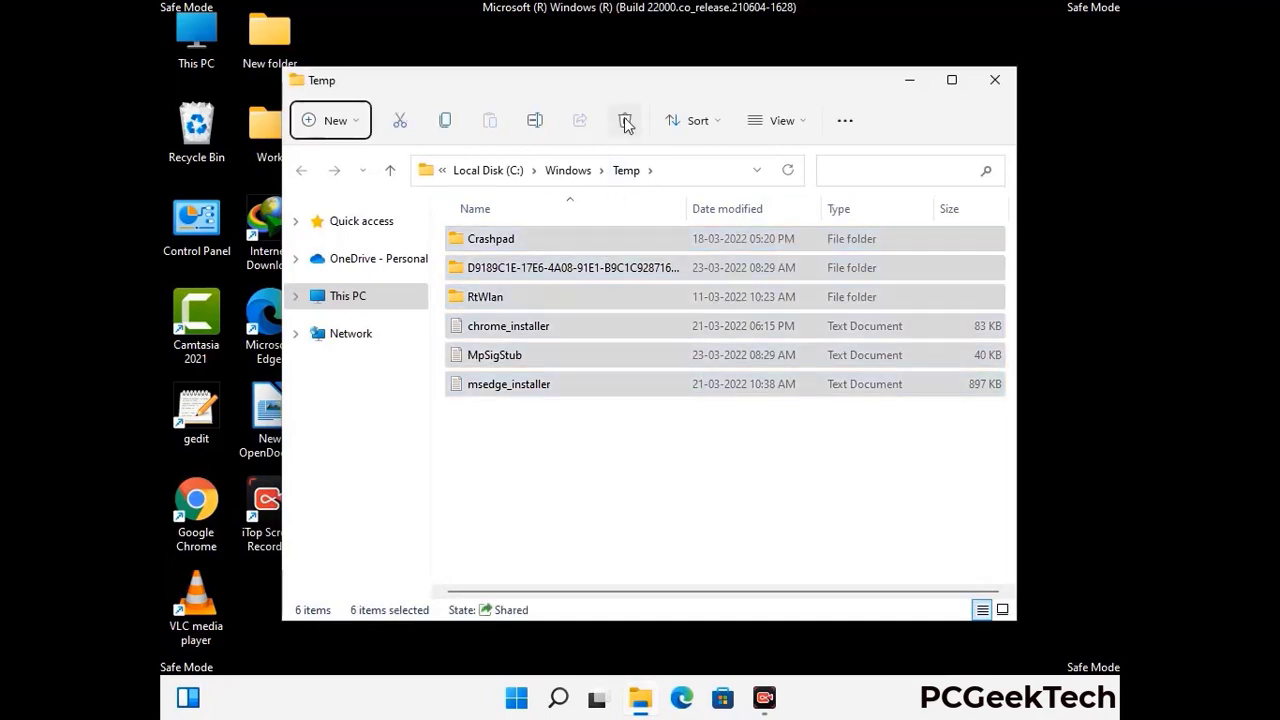
click(625, 120)
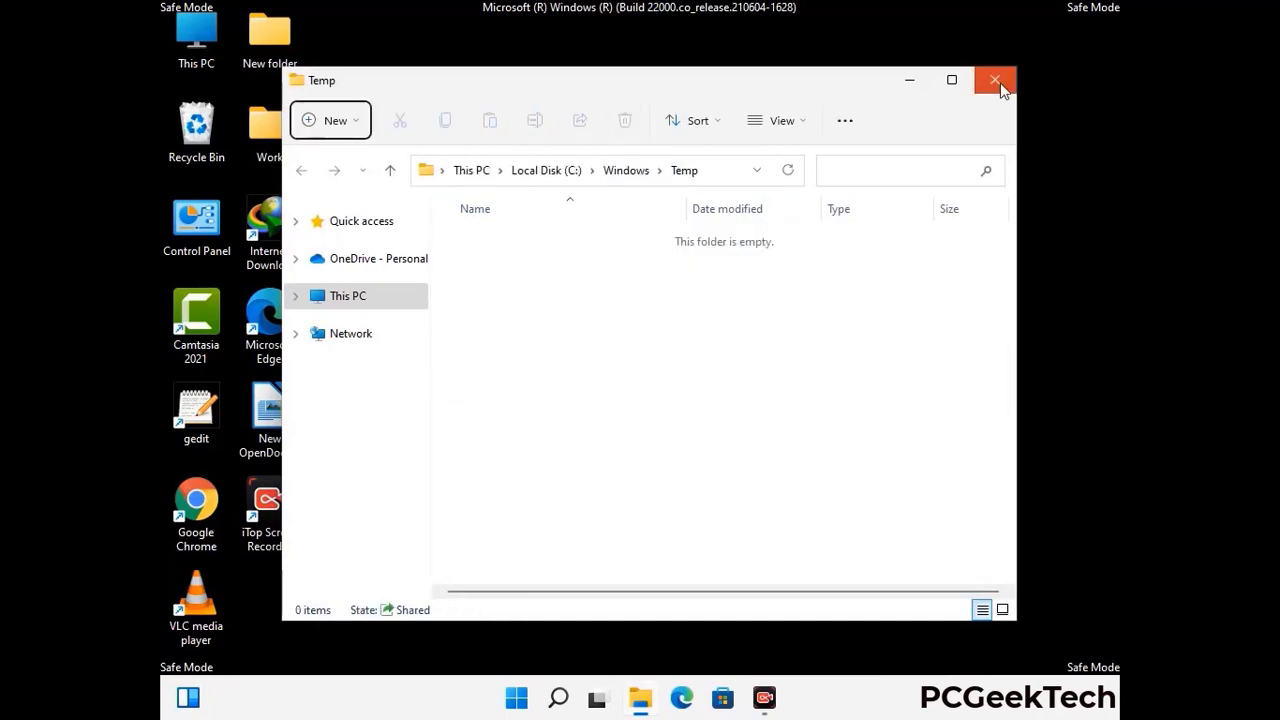
click(995, 80)
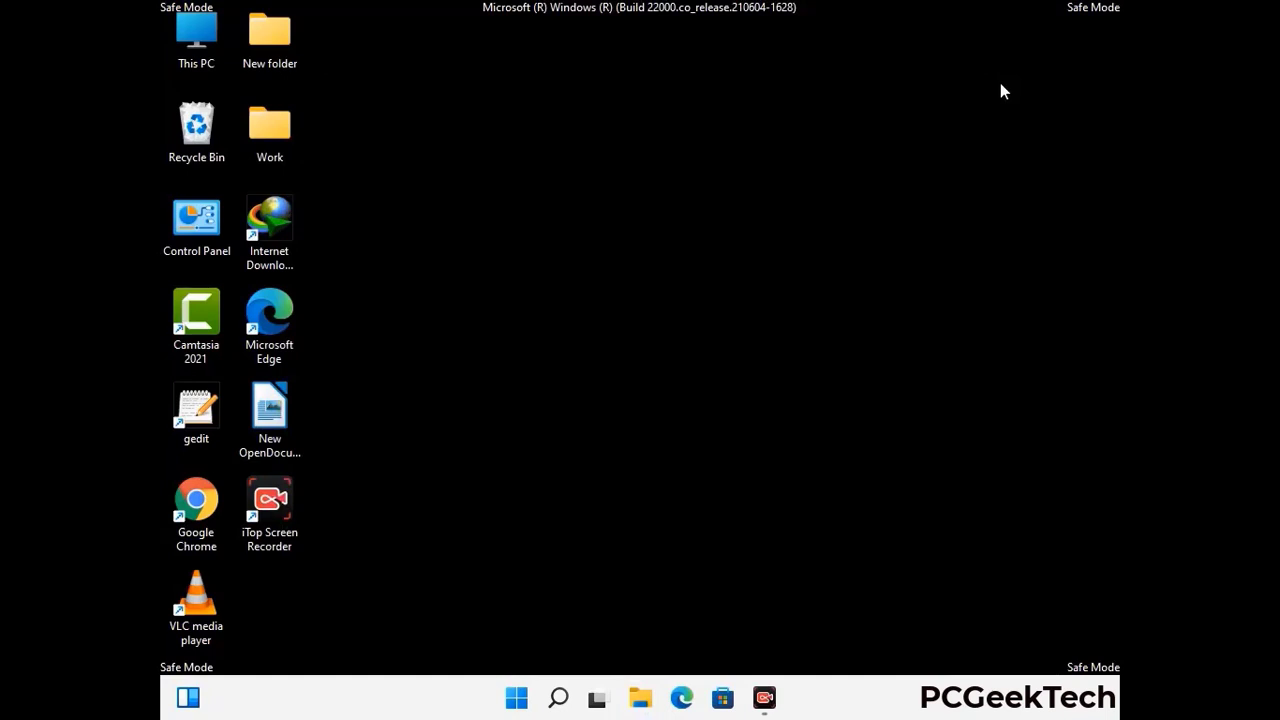
- Launch Registry Editor by running regedit from the Run box
key(super+r)
drag(391, 463, 664, 153)
text(reged)
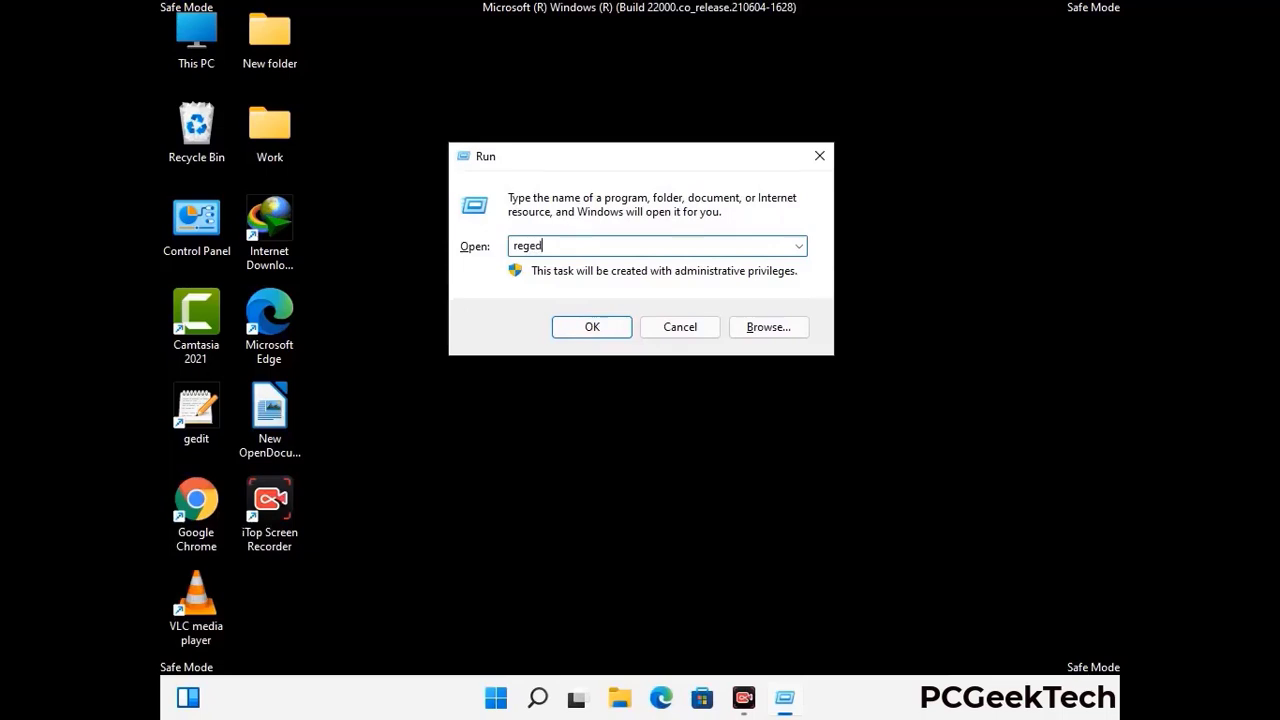
key(Return)
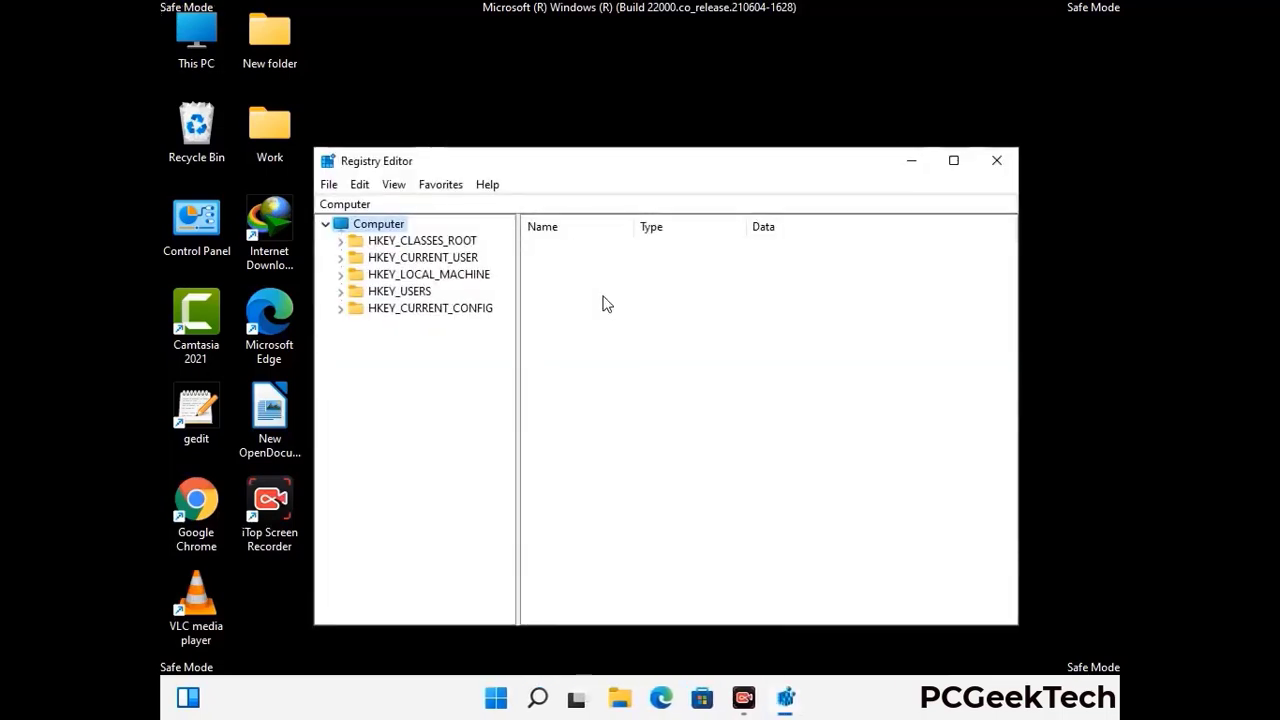
- Expand HKEY_CURRENT_USER > Software > Microsoft in the registry tree
click(428, 274)
click(340, 257)
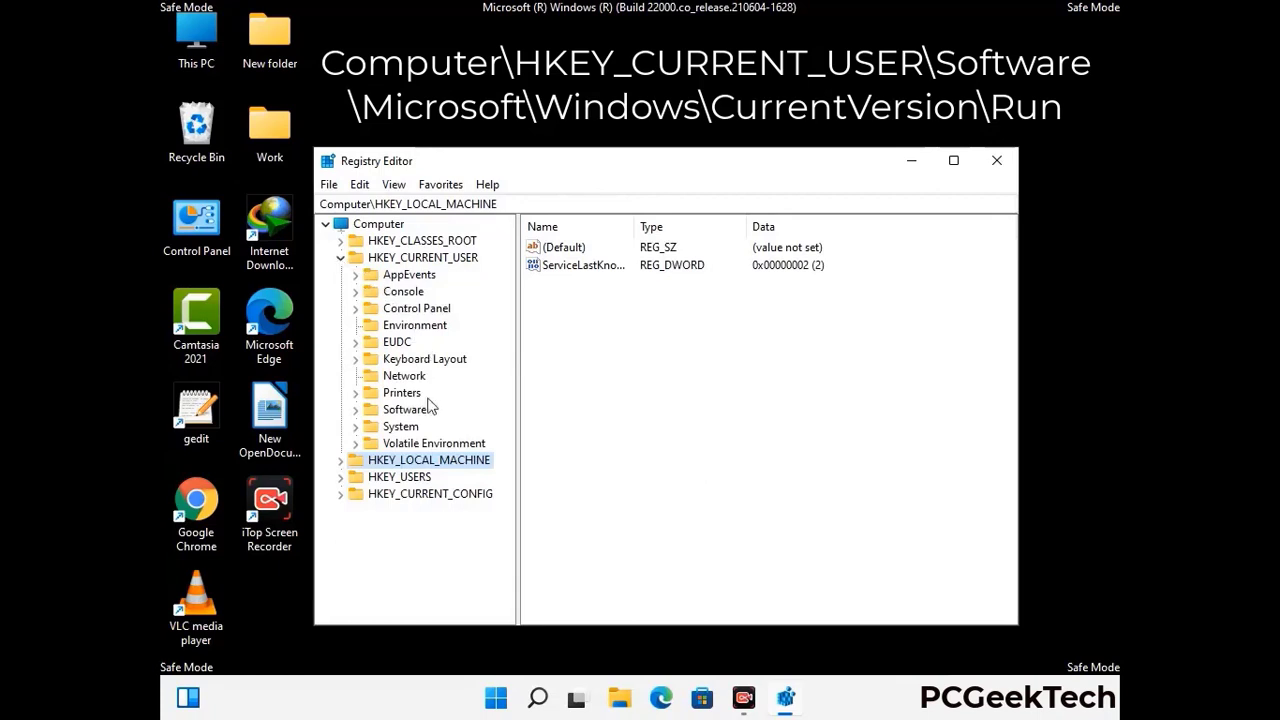
click(398, 413)
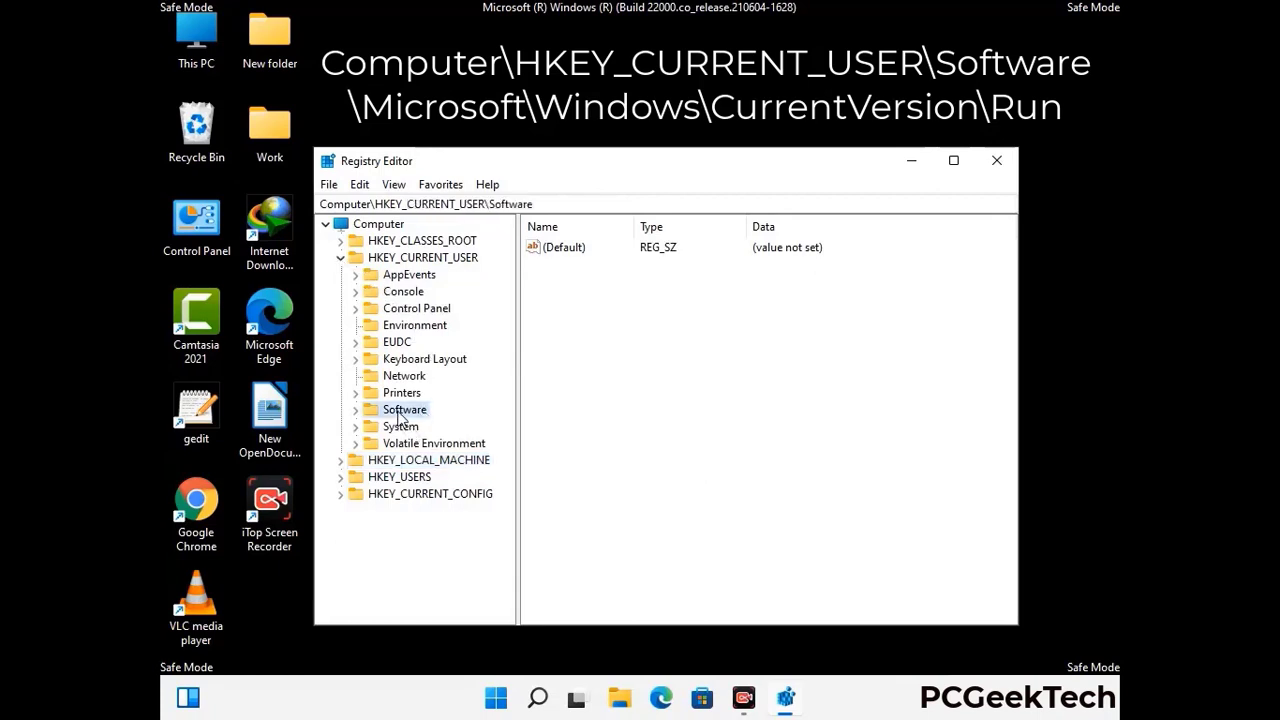
click(355, 410)
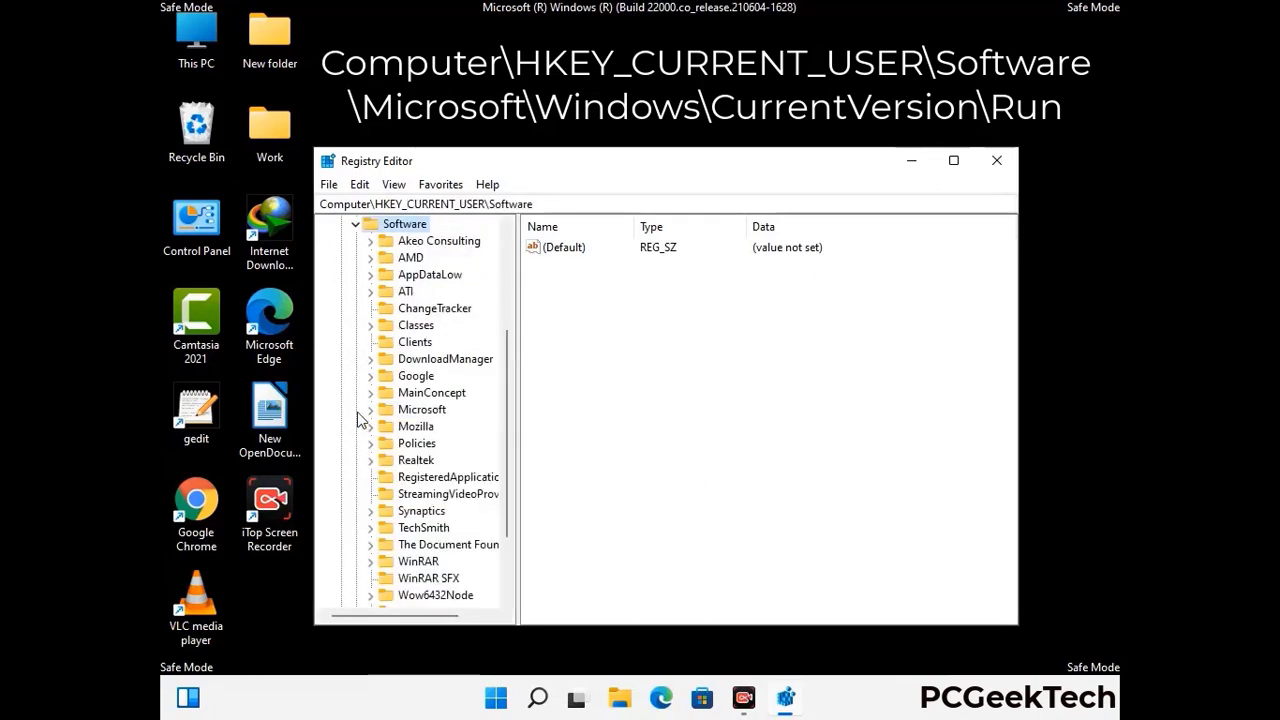
double_click(418, 413)
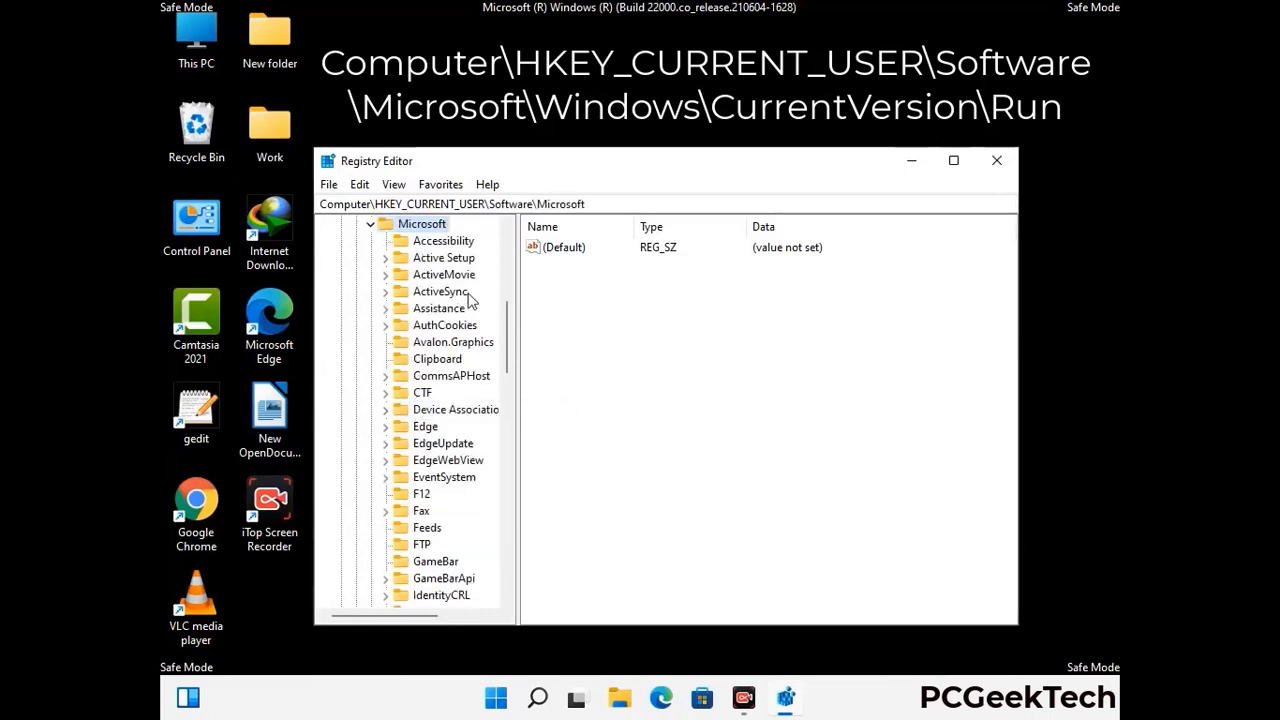
- Expand Windows > CurrentVersion and select the Run key to list its startup values
scroll(462, 400, down, 4)
scroll(462, 437, down, 3)
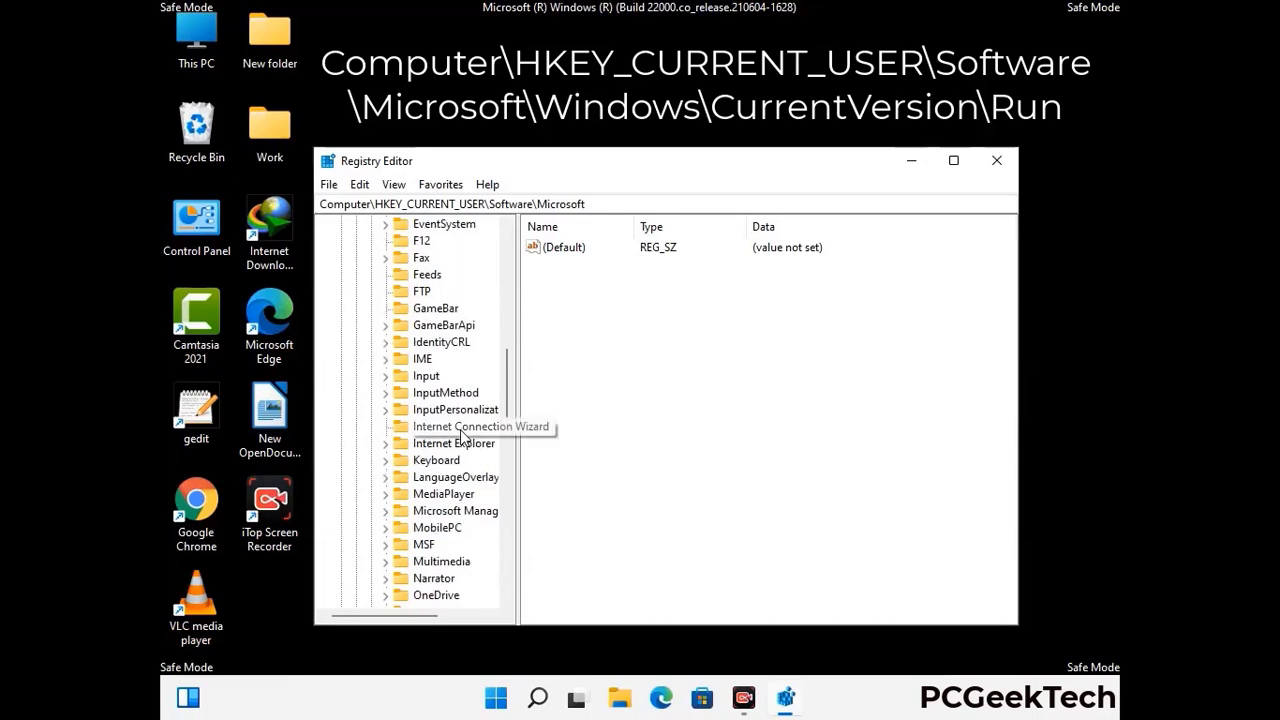
scroll(462, 437, down, 6)
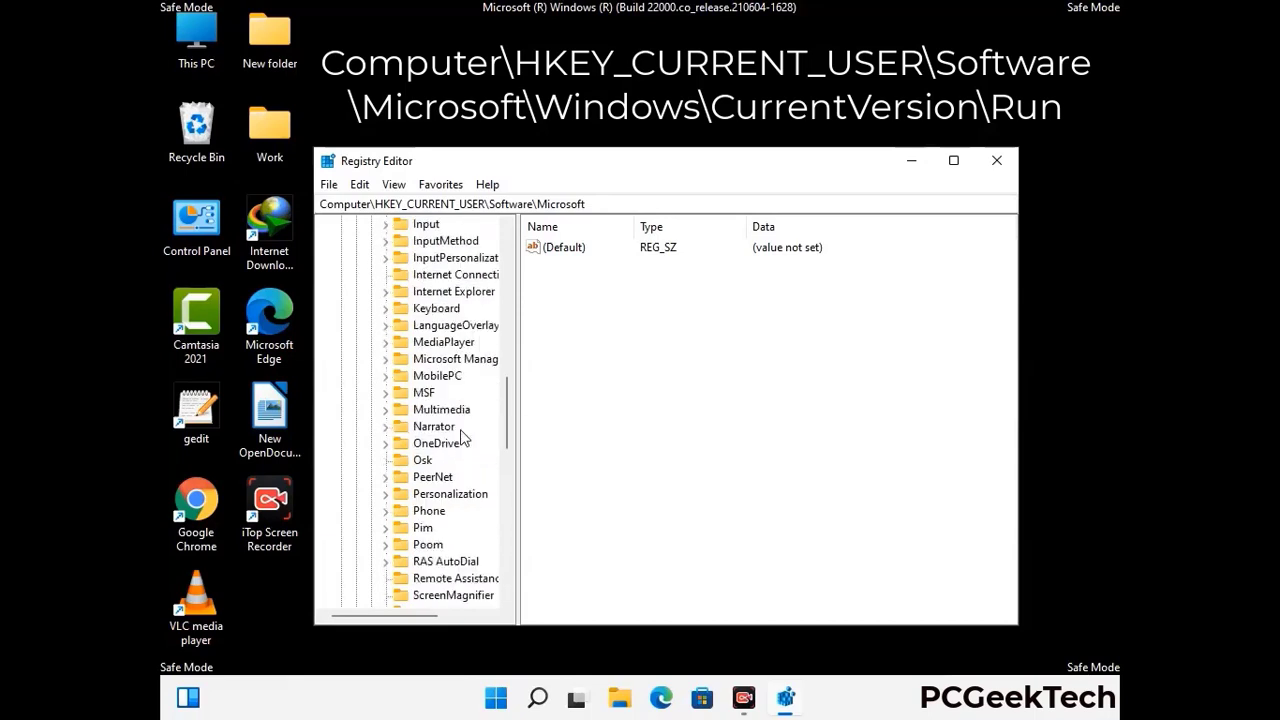
scroll(462, 437, down, 4)
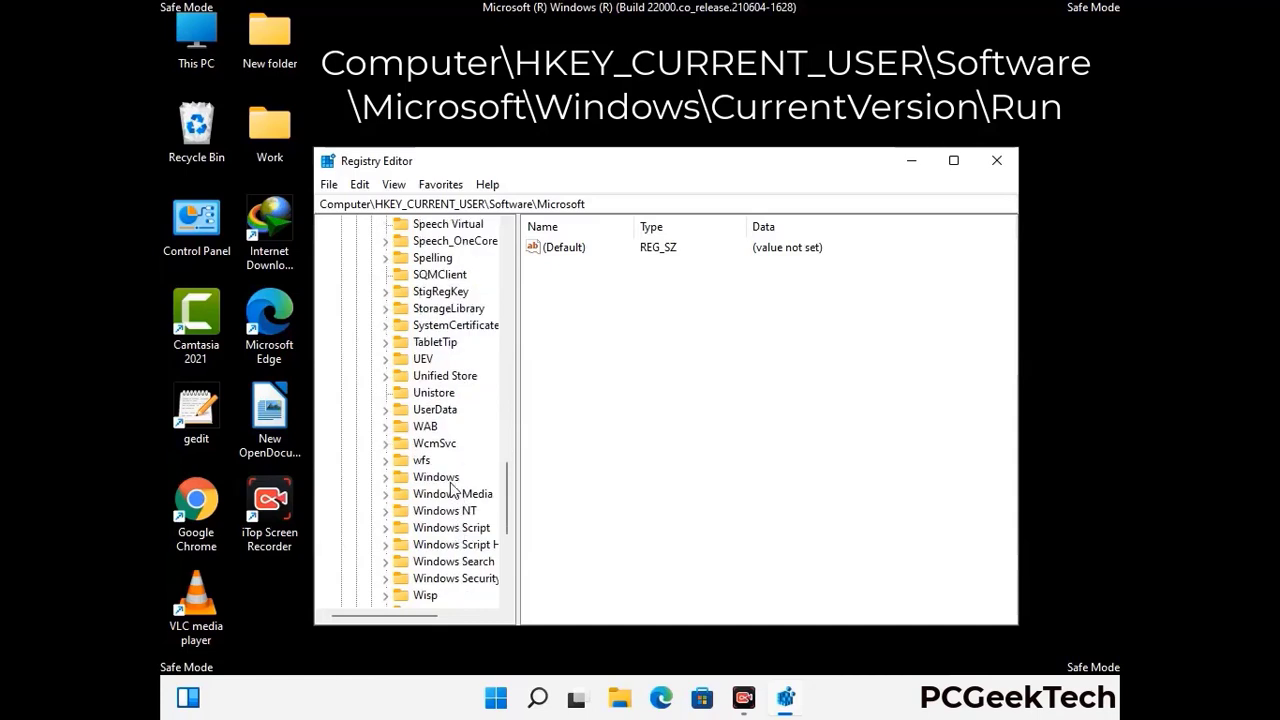
double_click(452, 480)
double_click(466, 463)
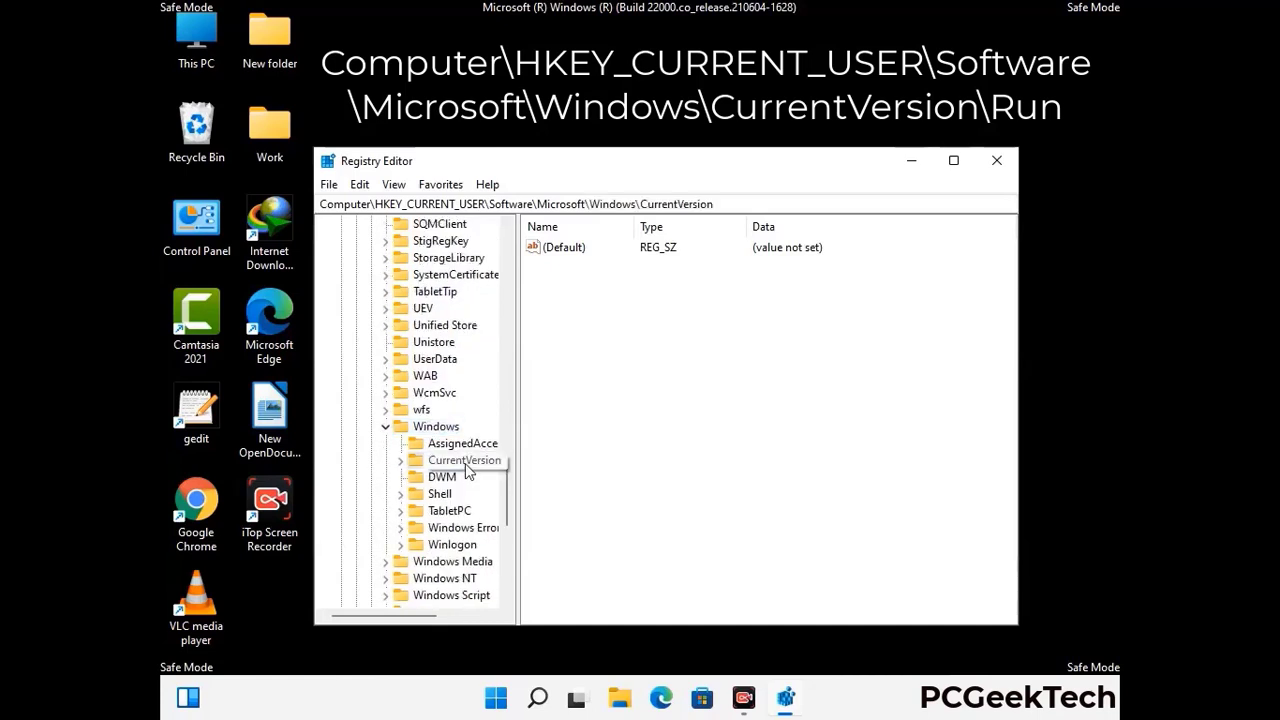
scroll(462, 440, down, 3)
scroll(460, 435, down, 4)
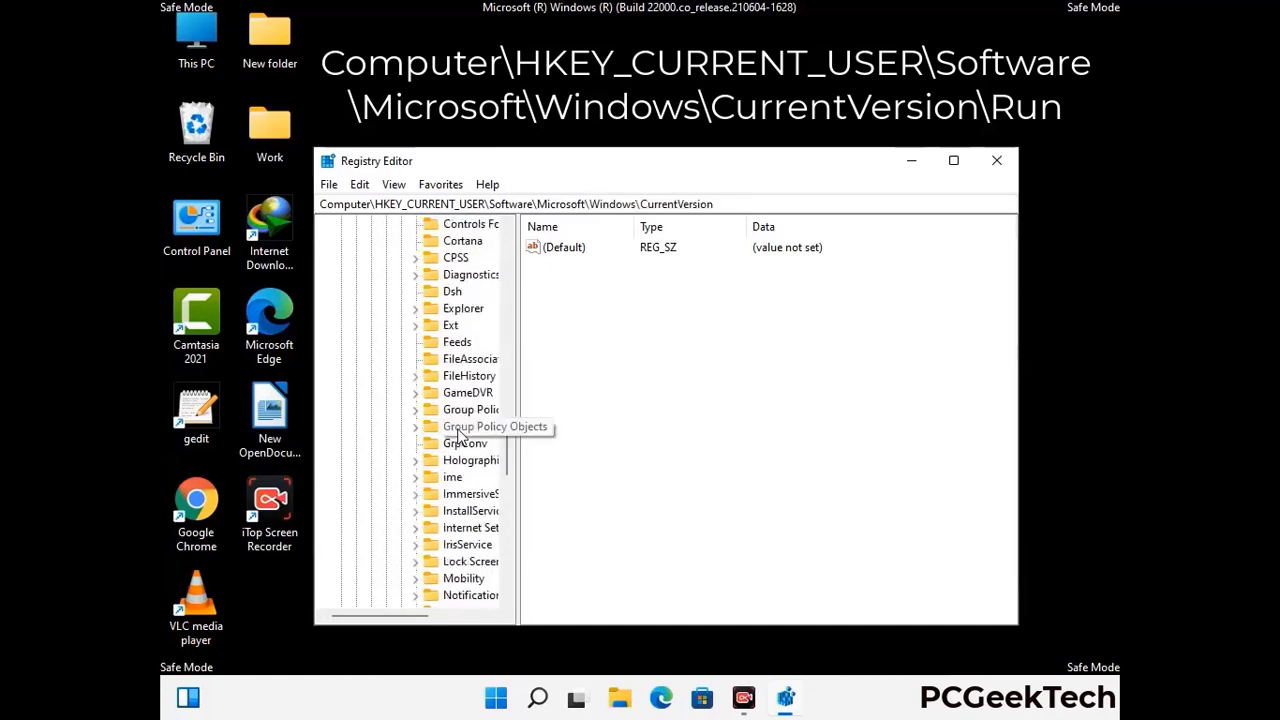
scroll(459, 437, down, 1)
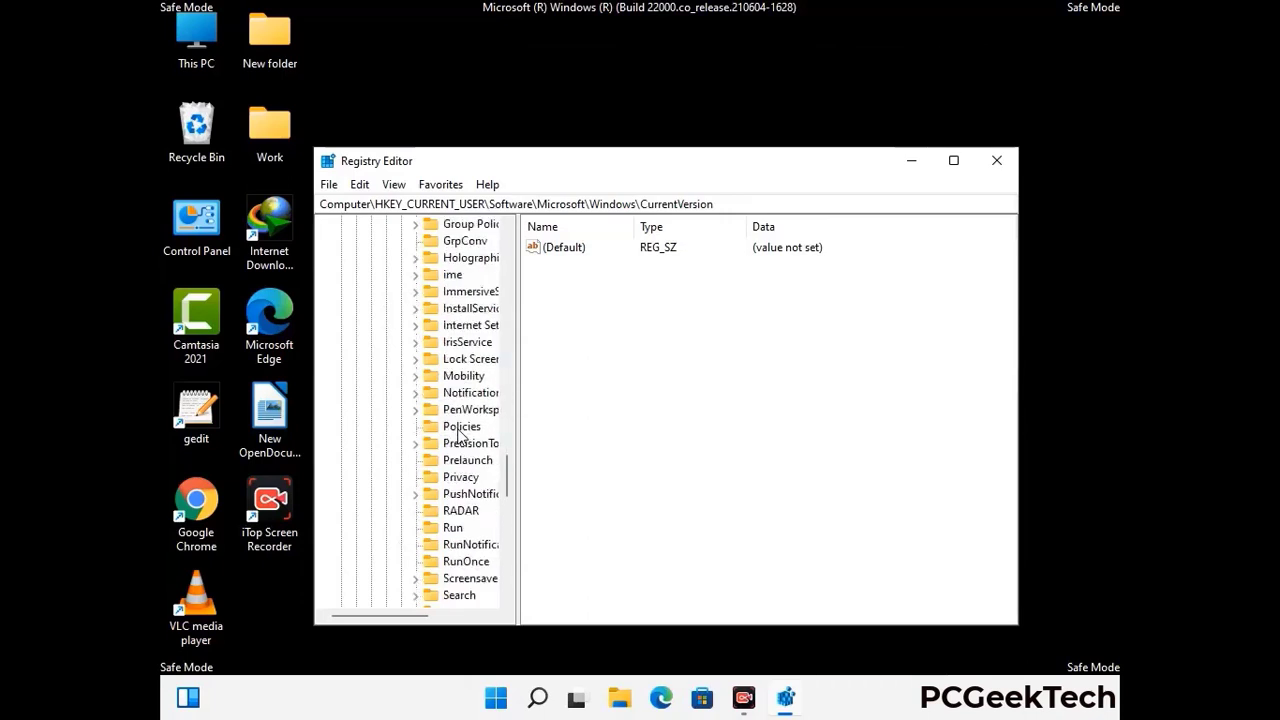
scroll(459, 437, down, 1)
click(453, 479)
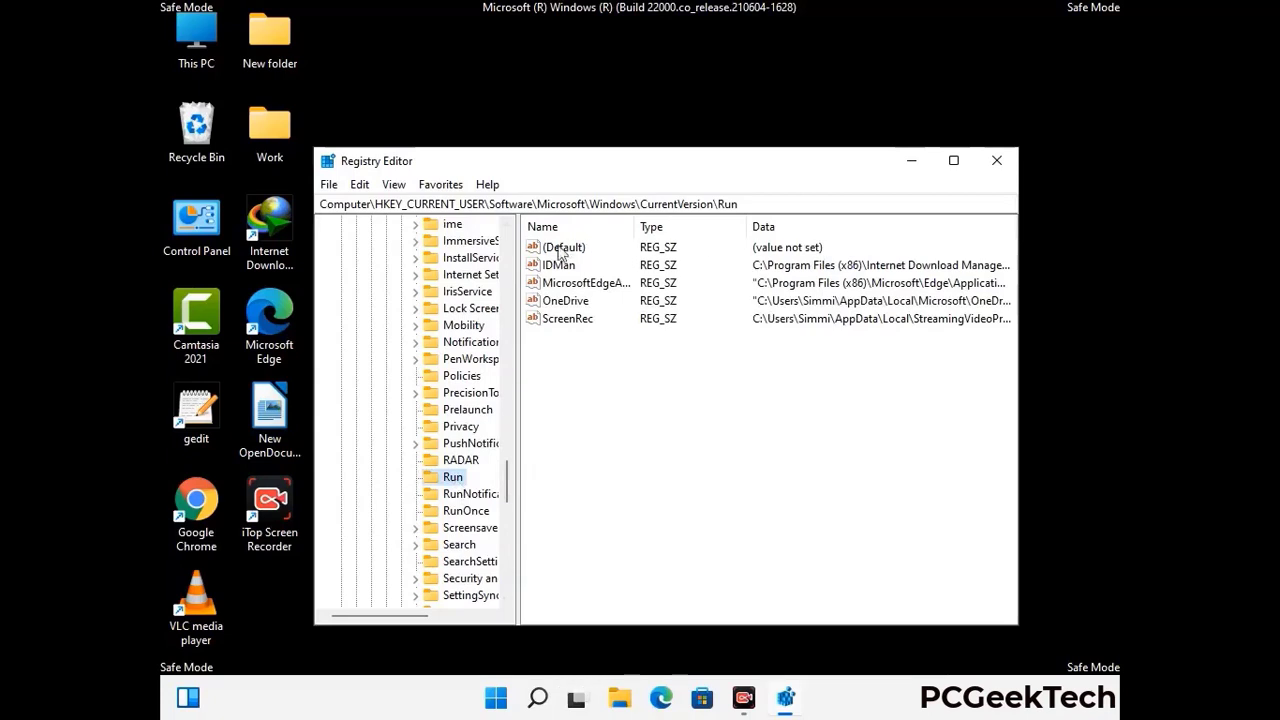
- Delete the ScreenRec startup value from the Run key and confirm the deletion
click(566, 320)
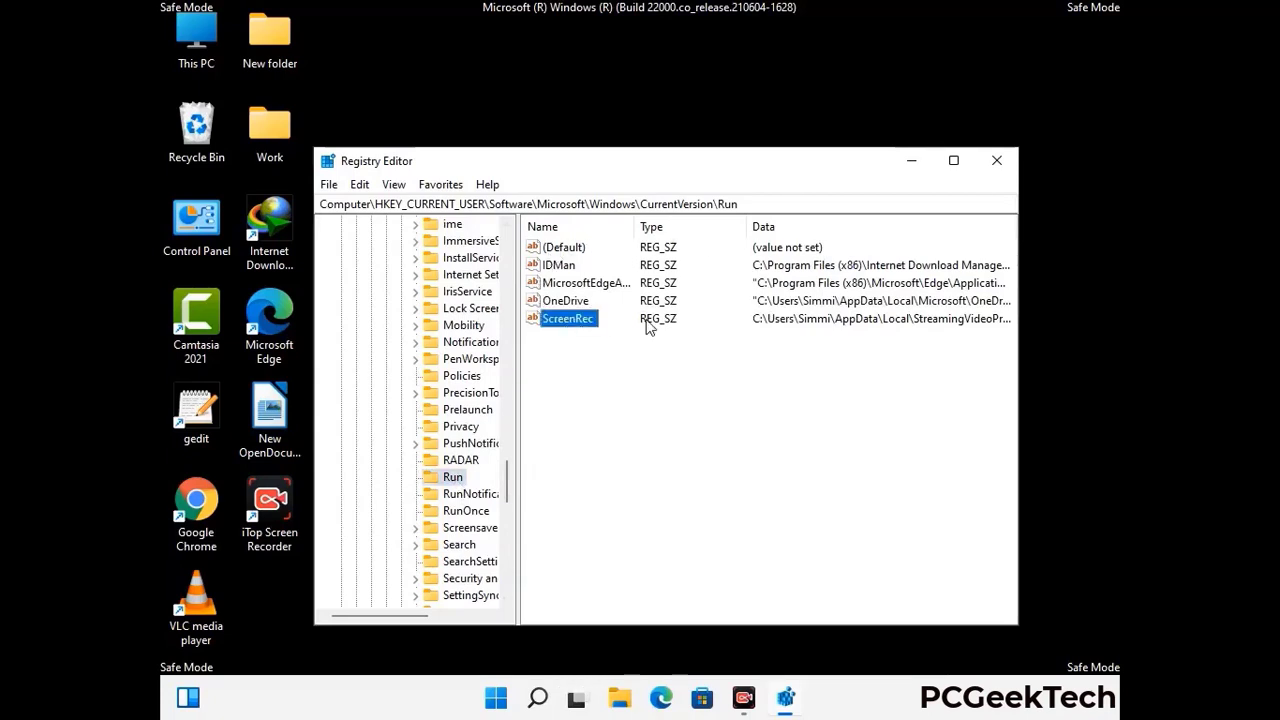
click(577, 322)
right_click(578, 324)
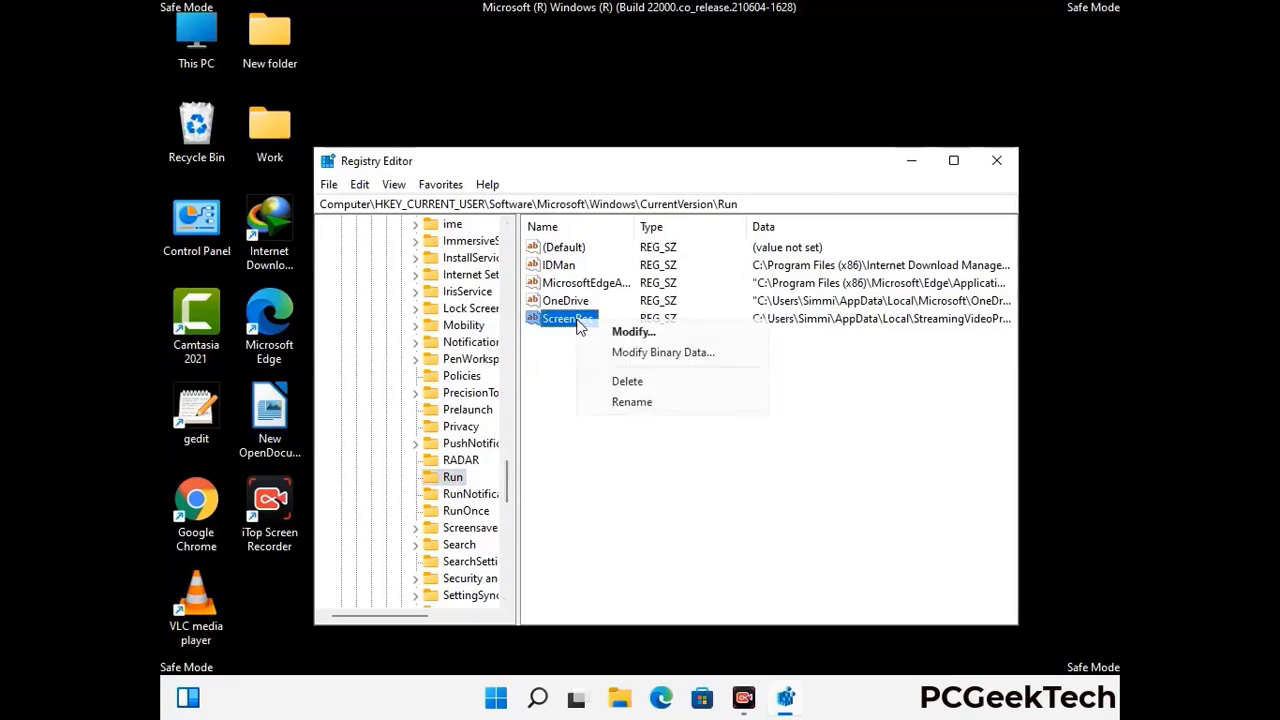
click(614, 379)
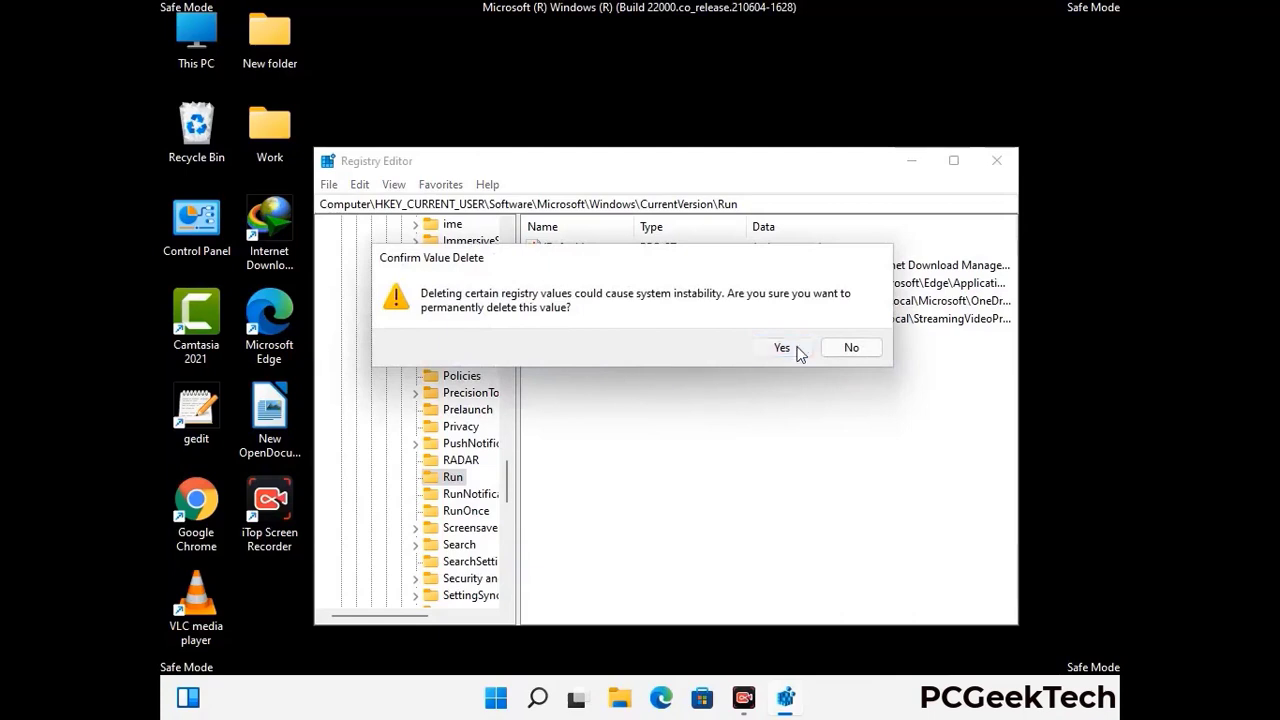
click(781, 348)
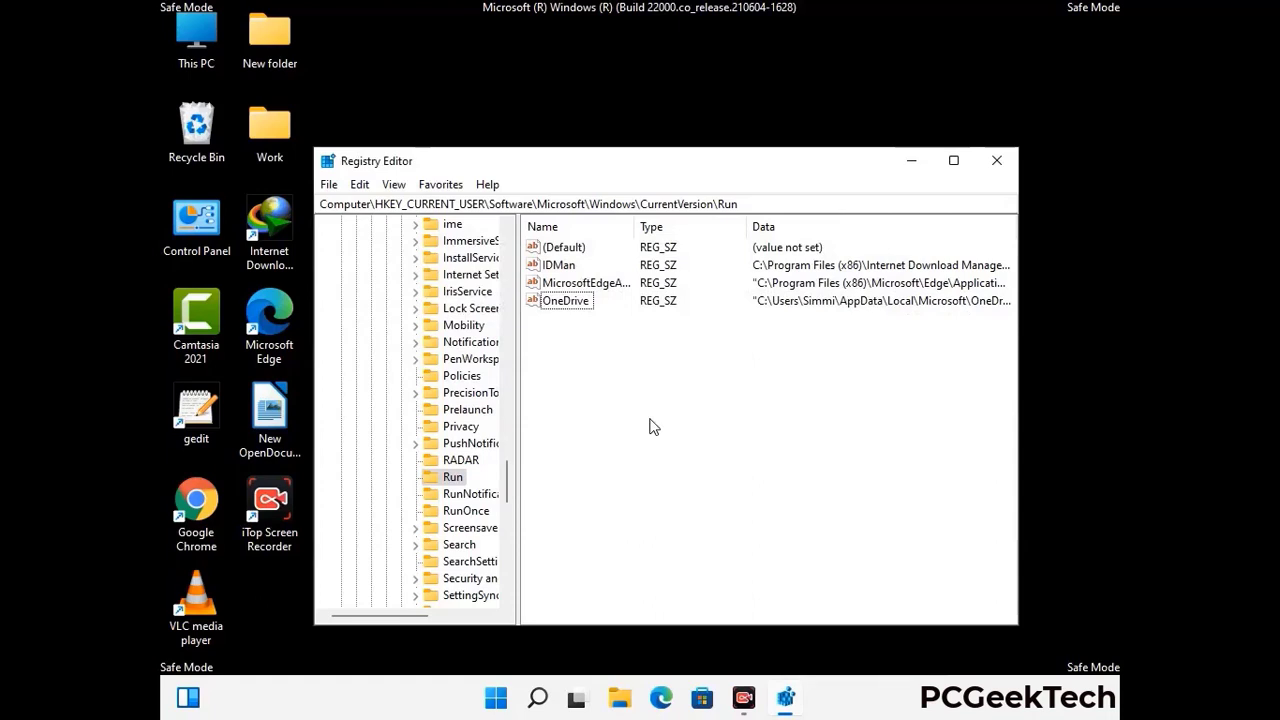
- Search the registry for 'Virus Name', then dismiss the search and close Registry Editor
key(ctrl+f)
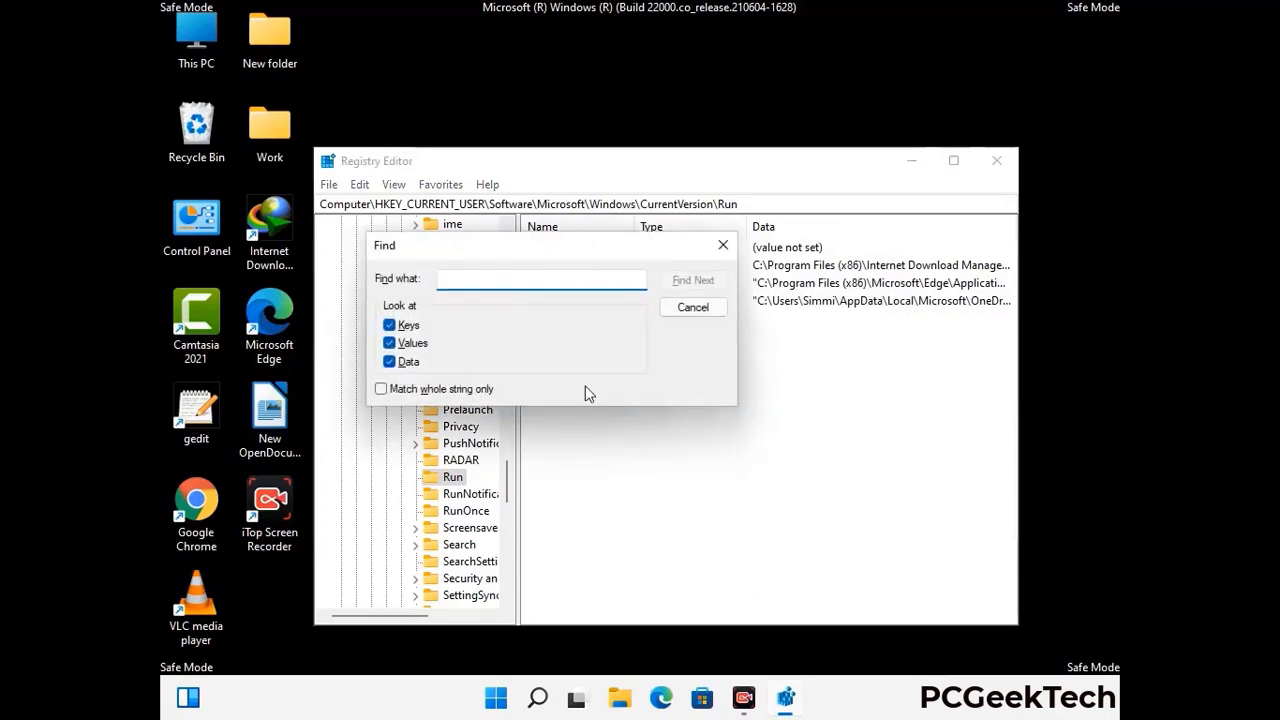
text(Virus Name)
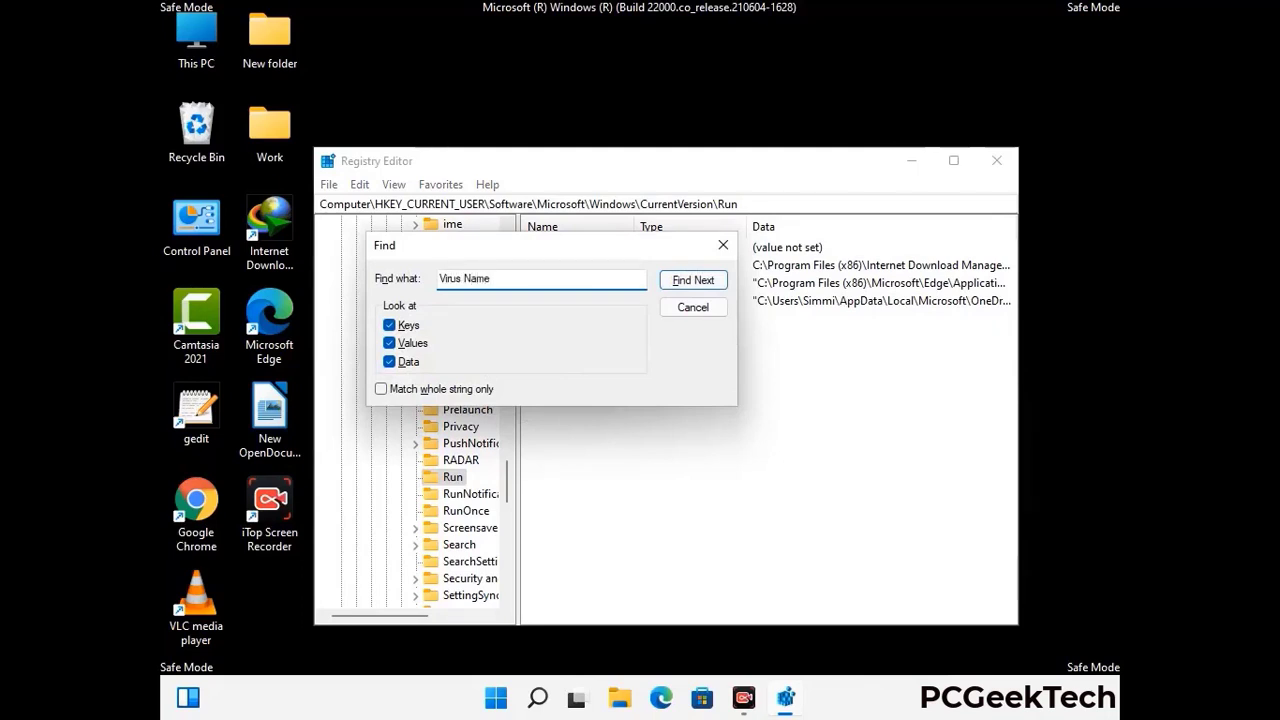
click(677, 284)
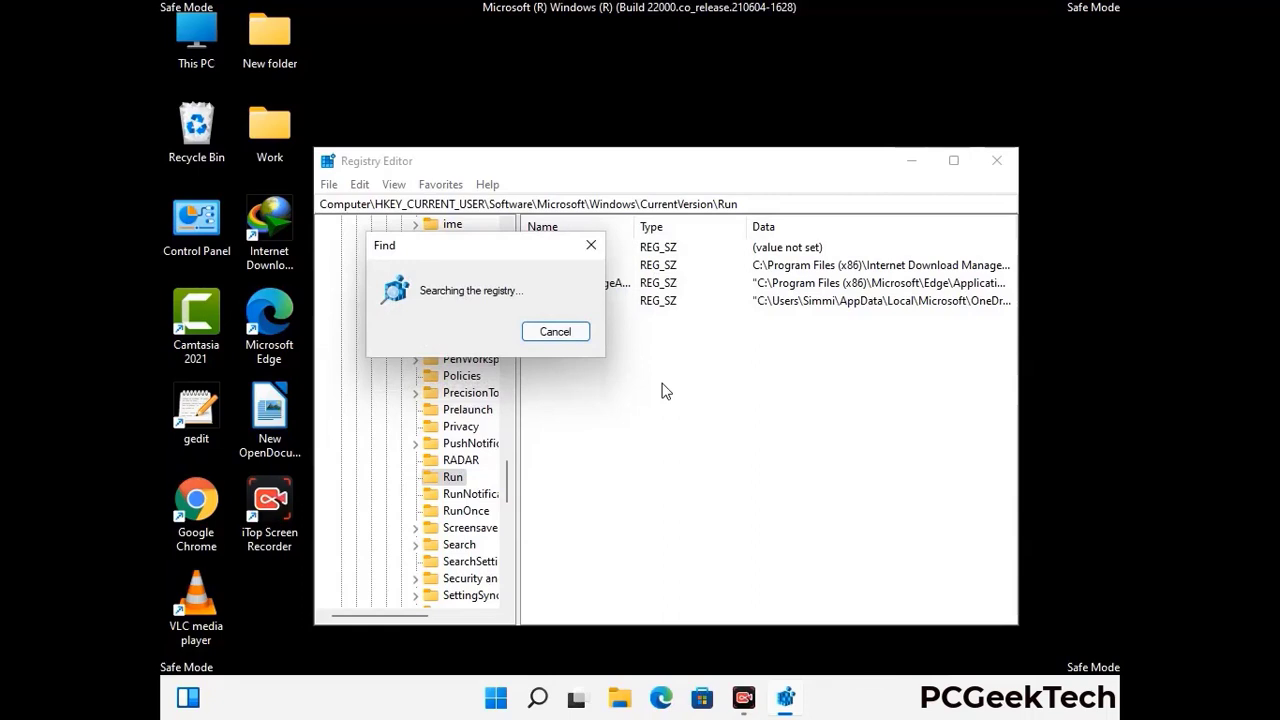
click(591, 245)
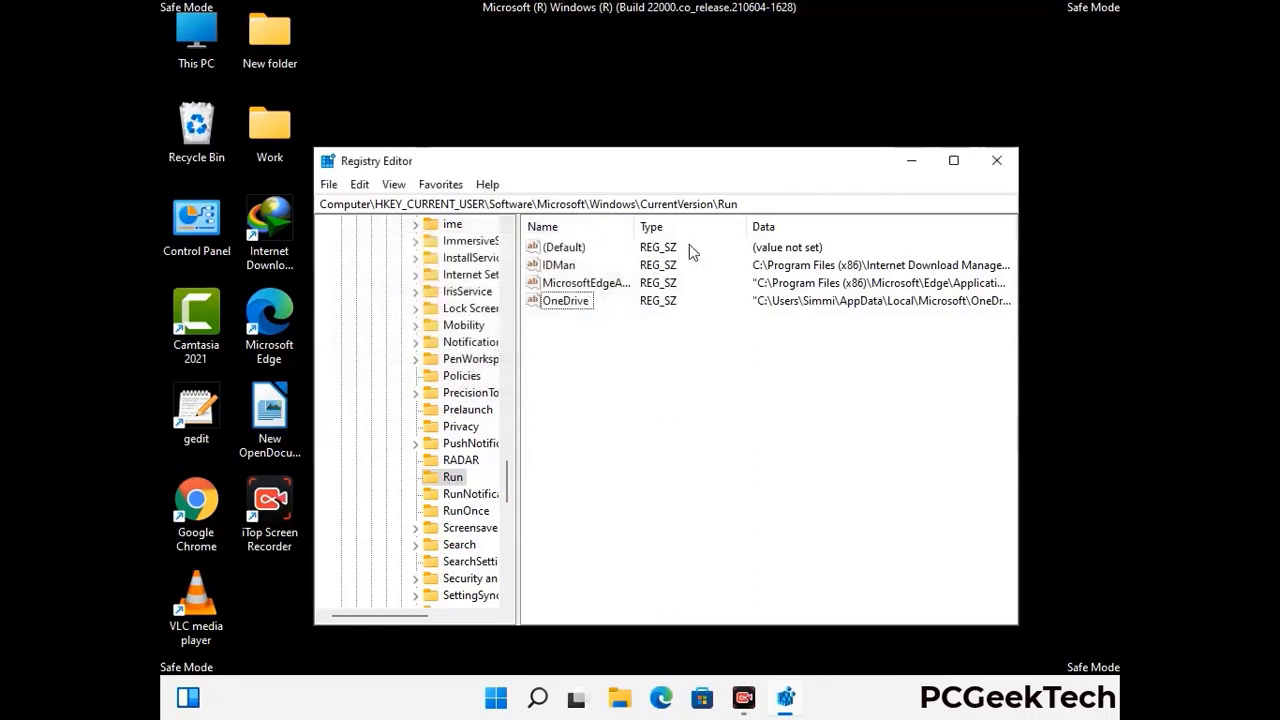
click(997, 162)
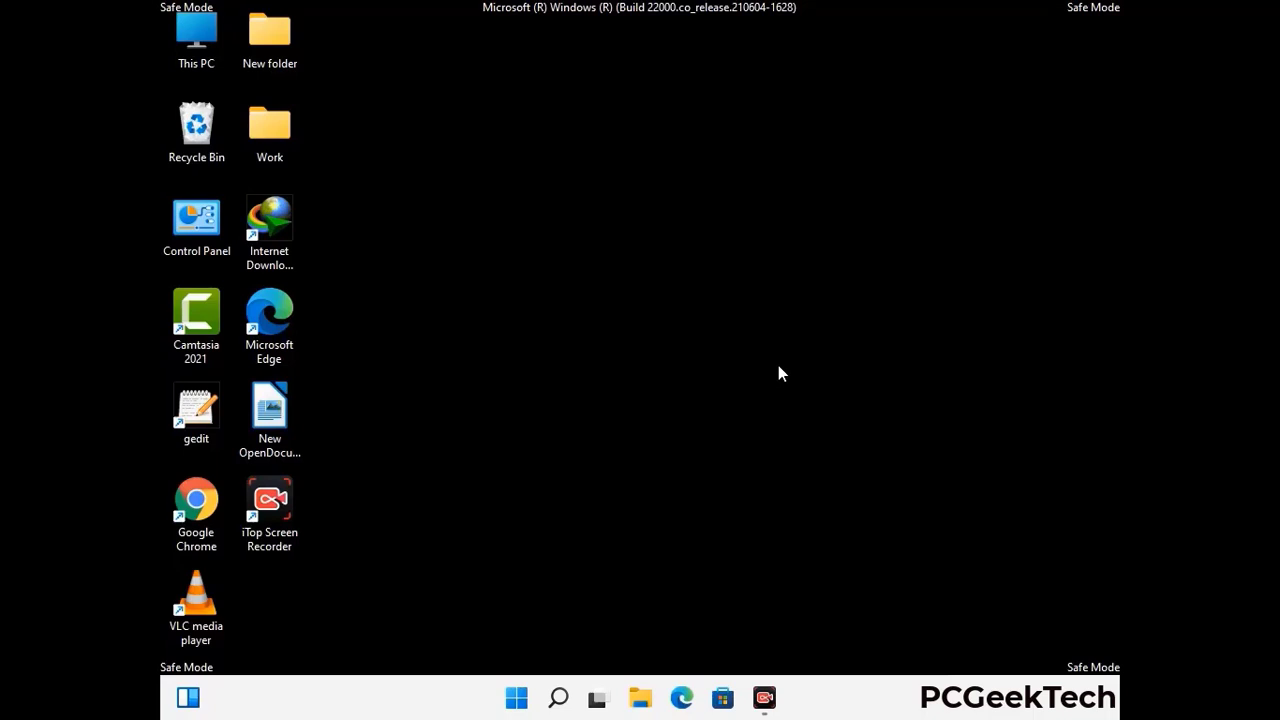
- Run msconfig and clear the Safe boot checkbox on the Boot tab
key(super+r)
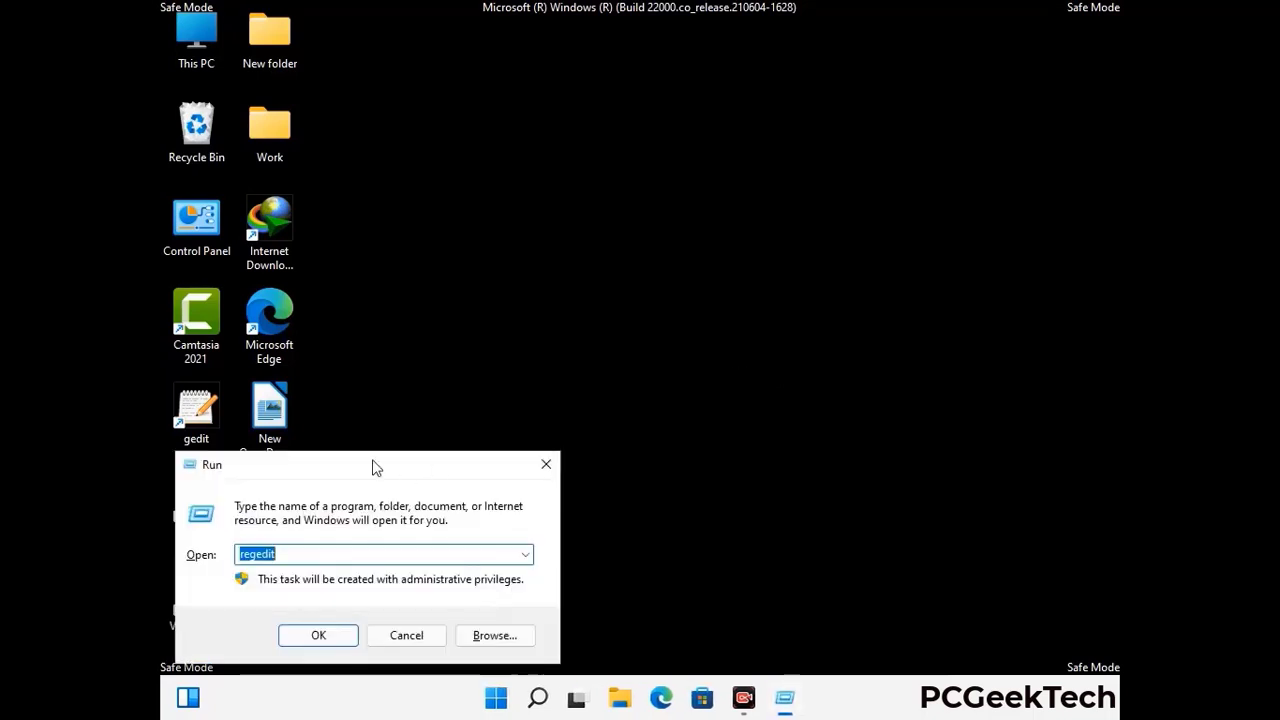
drag(374, 467, 655, 200)
text(msconfig)
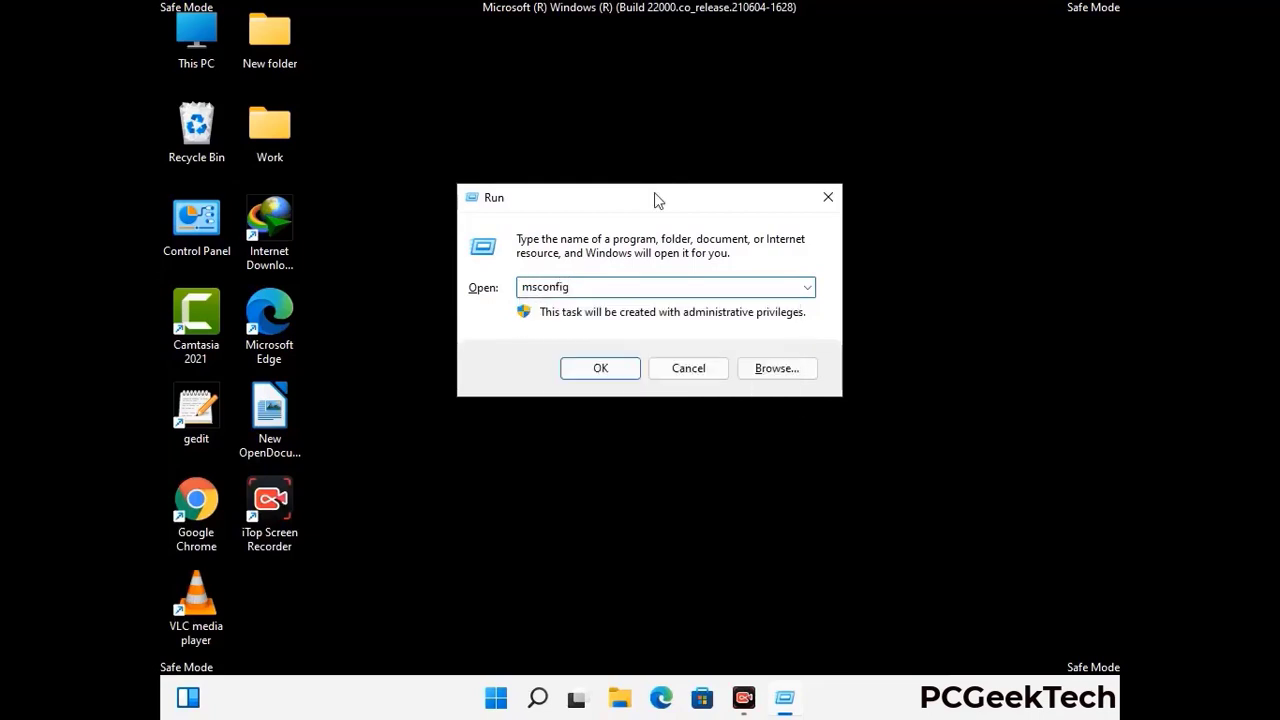
click(597, 369)
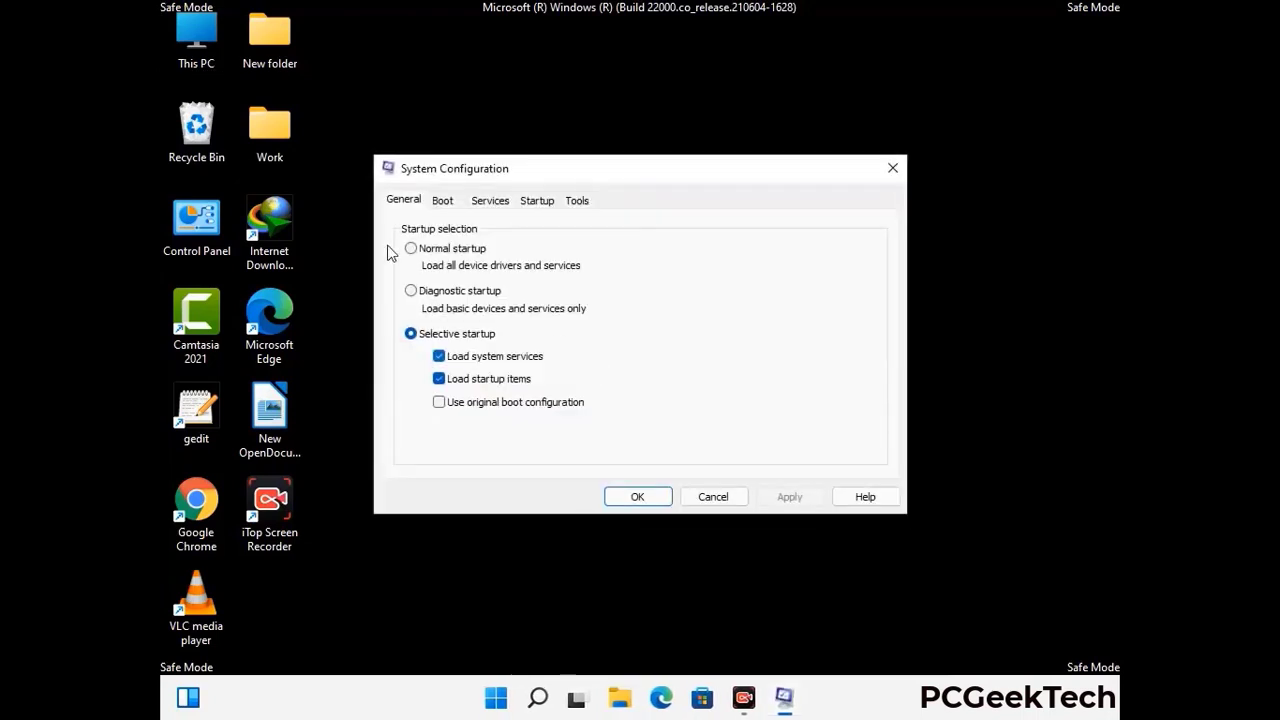
click(441, 201)
click(414, 380)
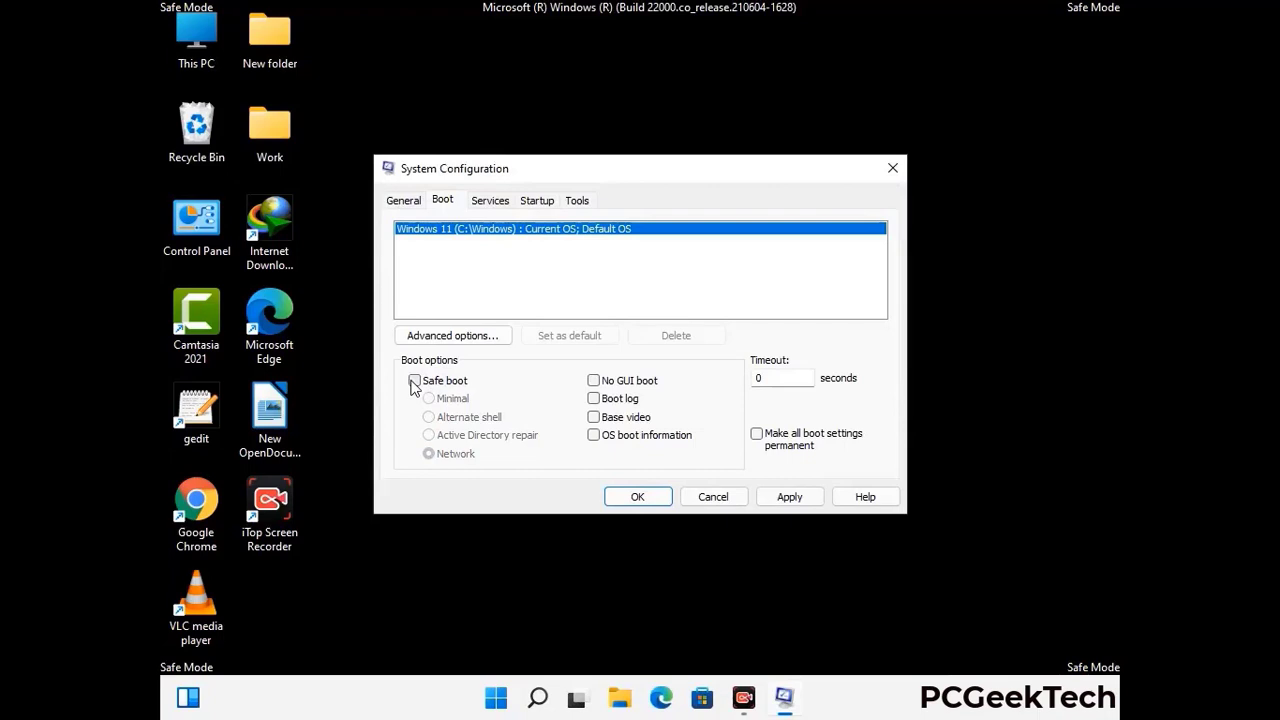